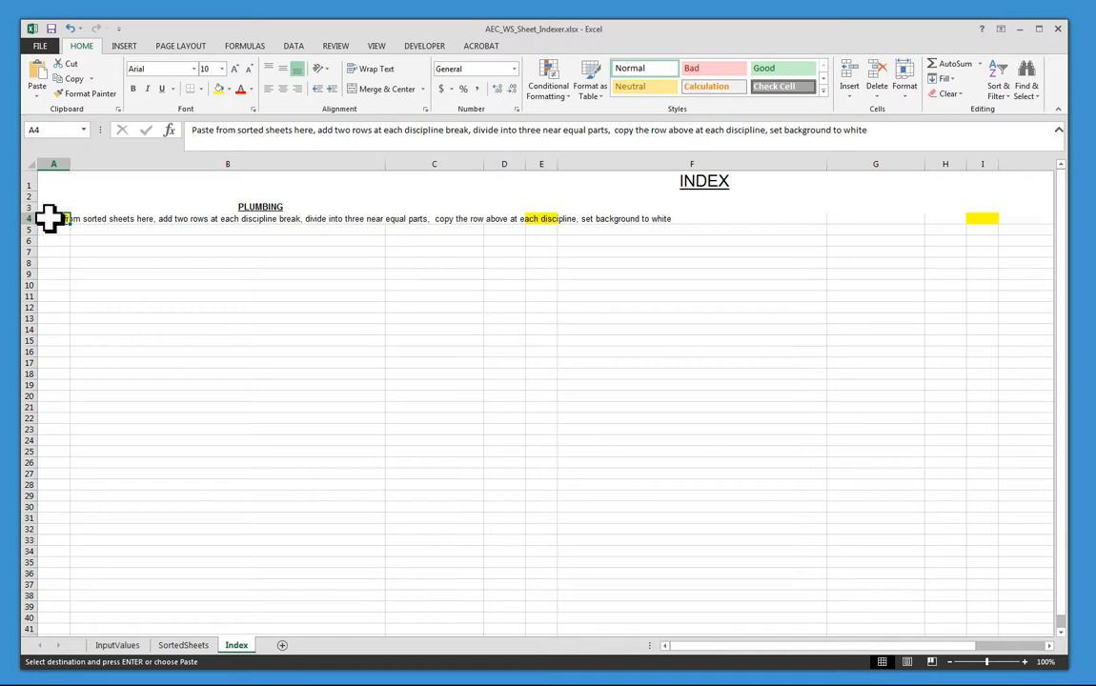
- Paste the copied sheet list as values only, starting at cell A4 of the Index sheet
right_click(53, 219)
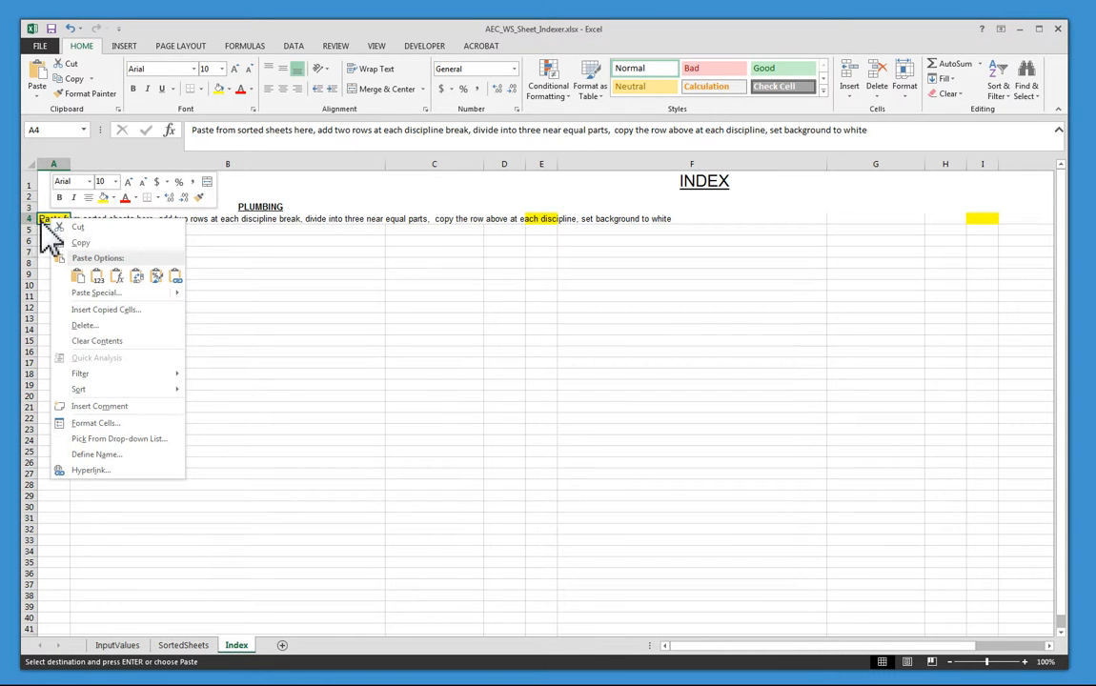
left_click(97, 277)
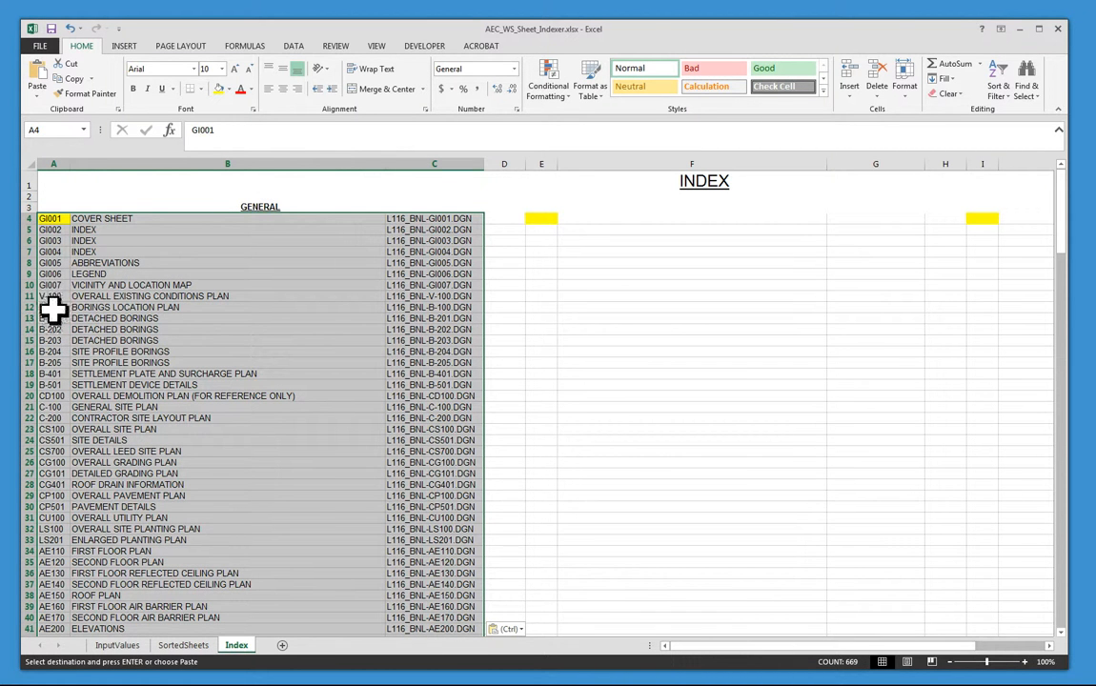
- Delete the duplicate IN401 entry in row 80, whose file name begins with ZSPACE LABLES
scroll(195, 328, "down", 1)
scroll(196, 329, "down", 19)
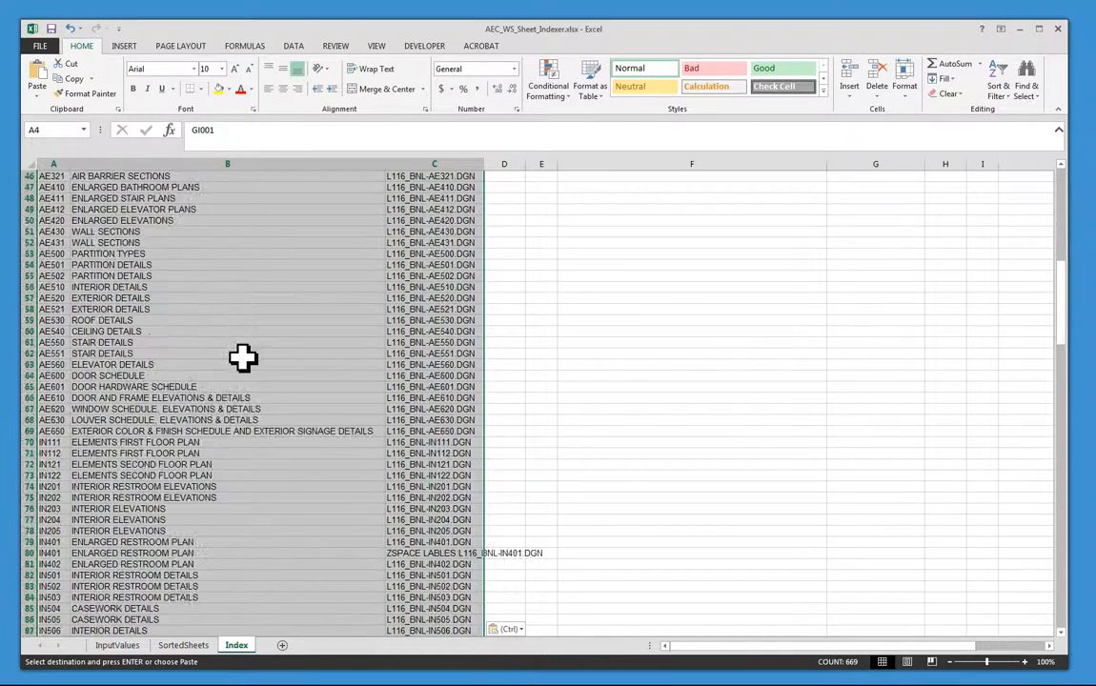
scroll(243, 357, "down", 3)
left_click_drag(415, 318, 57, 321)
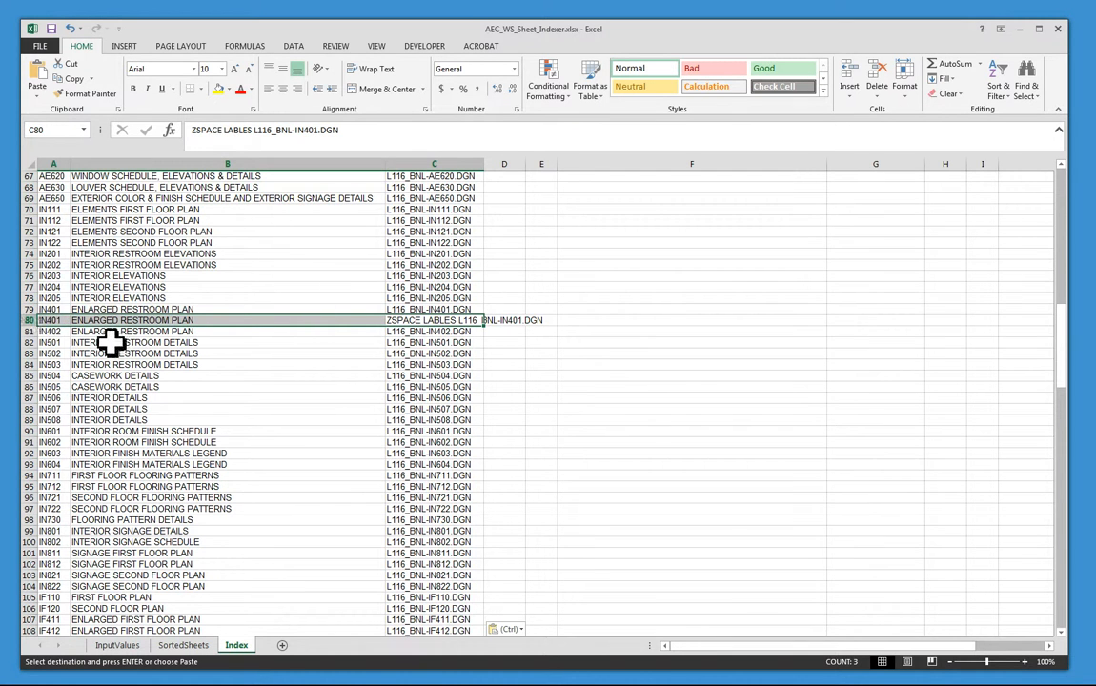
left_click(27, 320)
right_click(29, 320)
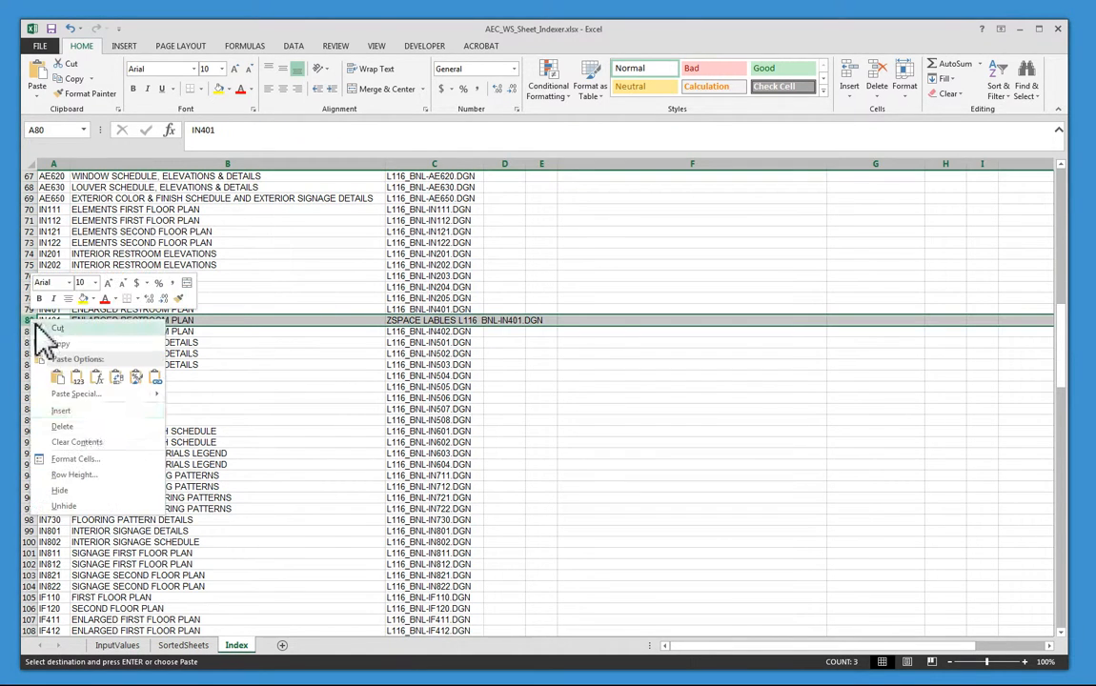
left_click(65, 411)
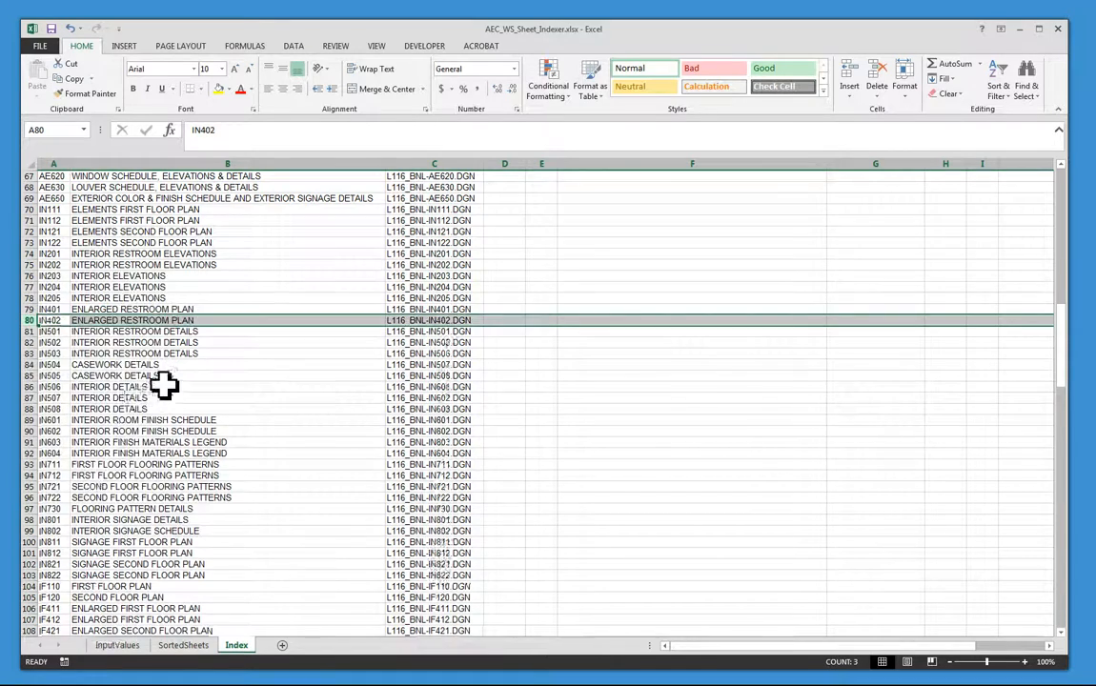
- Delete the outdated P-122 plumbing entry in row 136, file OLD_L116_BNL-P-122.DGN
scroll(191, 388, "down", 7)
scroll(205, 388, "down", 10)
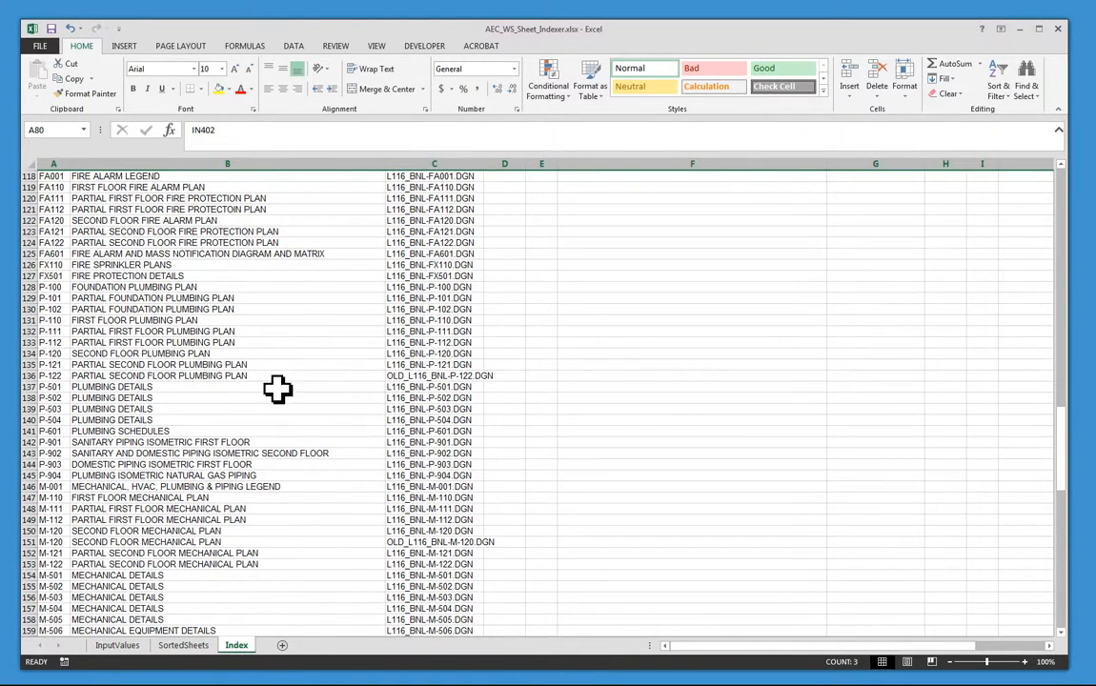
left_click_drag(404, 376, 19, 374)
left_click(23, 376)
right_click(23, 375)
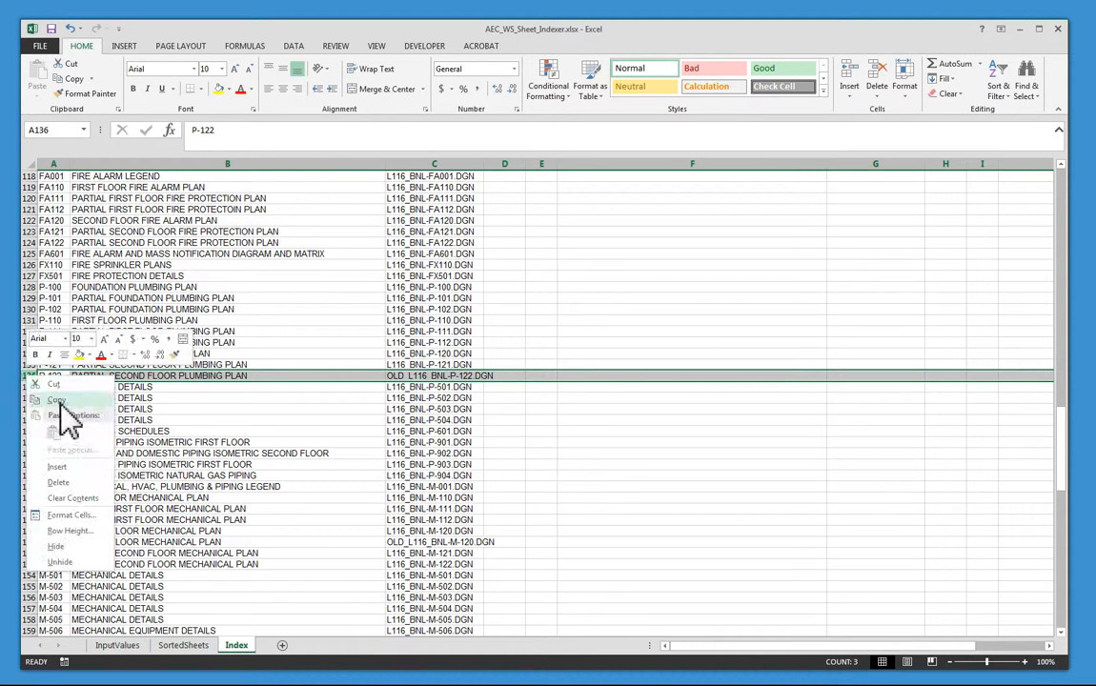
left_click(59, 482)
- Delete the outdated M-120 mechanical entry in row 150, file OLD_L116_BNL-M-120.DGN
scroll(105, 472, "down", 3)
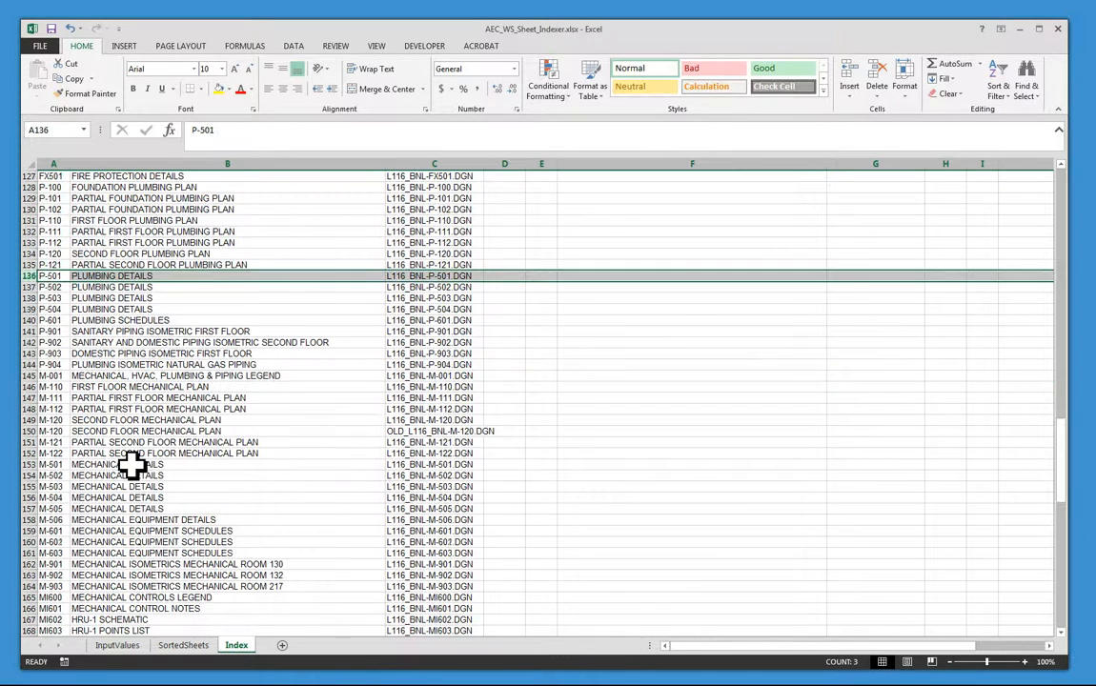
left_click_drag(429, 430, 32, 430)
left_click(31, 431)
right_click(32, 431)
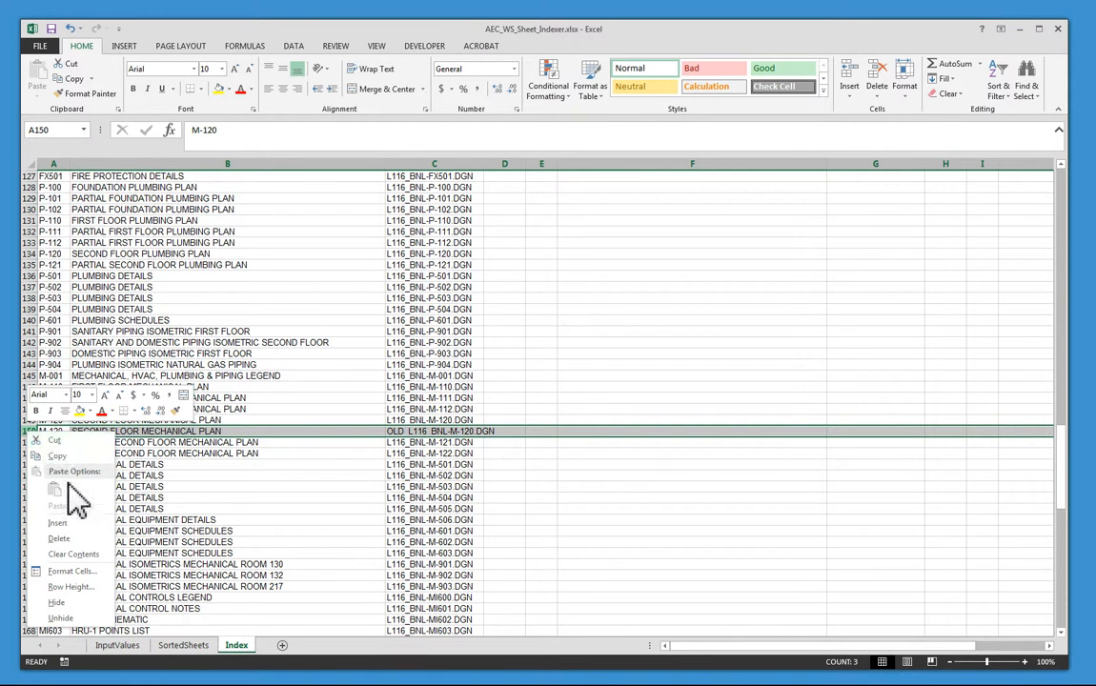
left_click(59, 539)
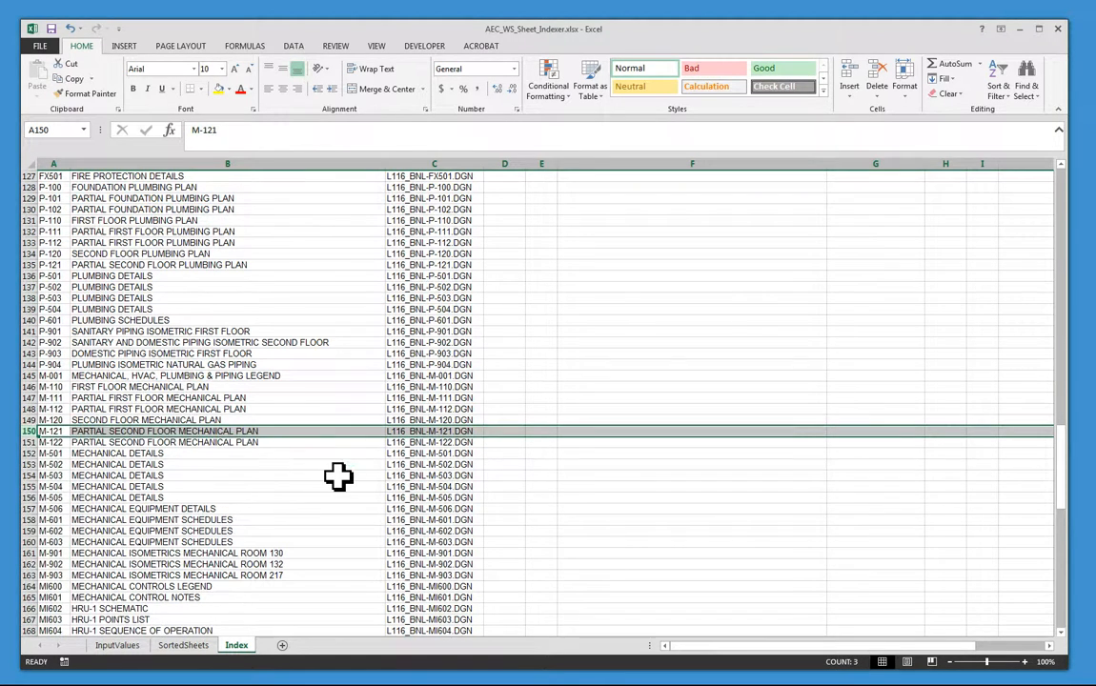
- Insert a blank row above V-100 to separate it from the GI sheets
scroll(328, 467, "down", 2)
scroll(338, 476, "up", 20)
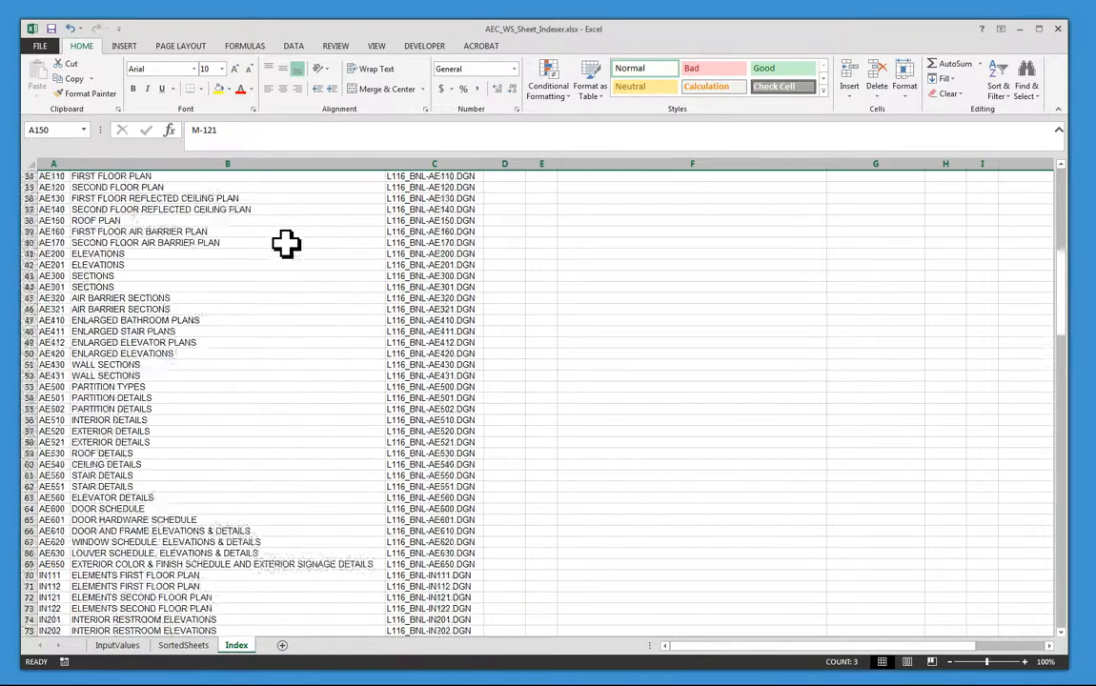
scroll(272, 243, "up", 4)
scroll(86, 195, "up", 1)
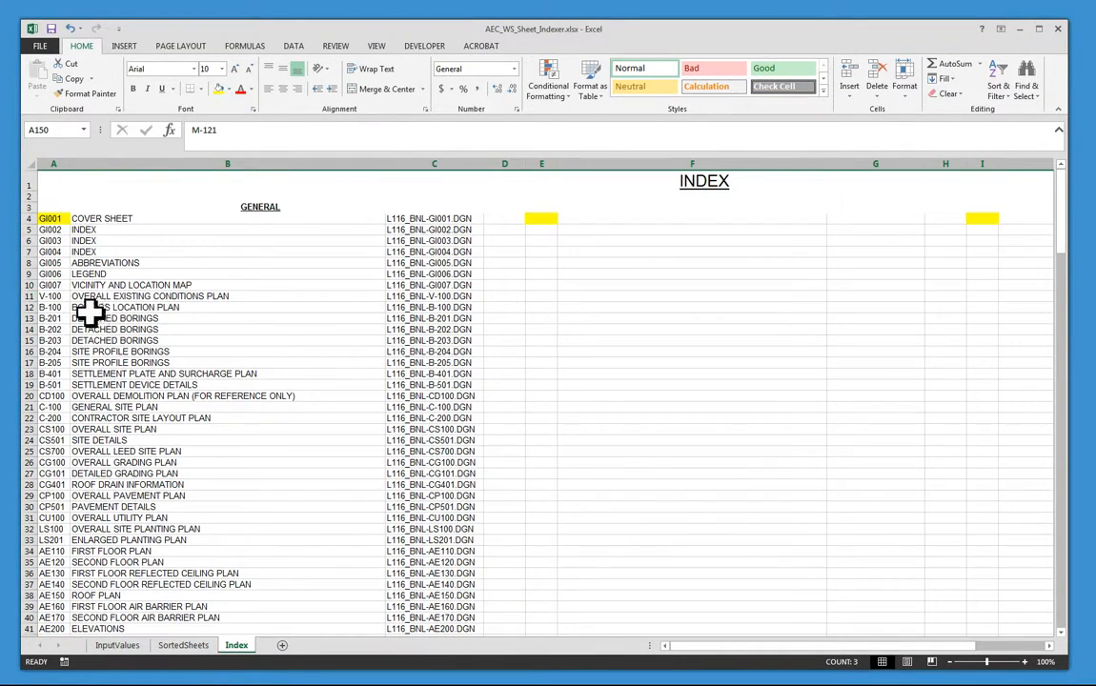
left_click(27, 296)
right_click(28, 297)
left_click(235, 284)
right_click(20, 298)
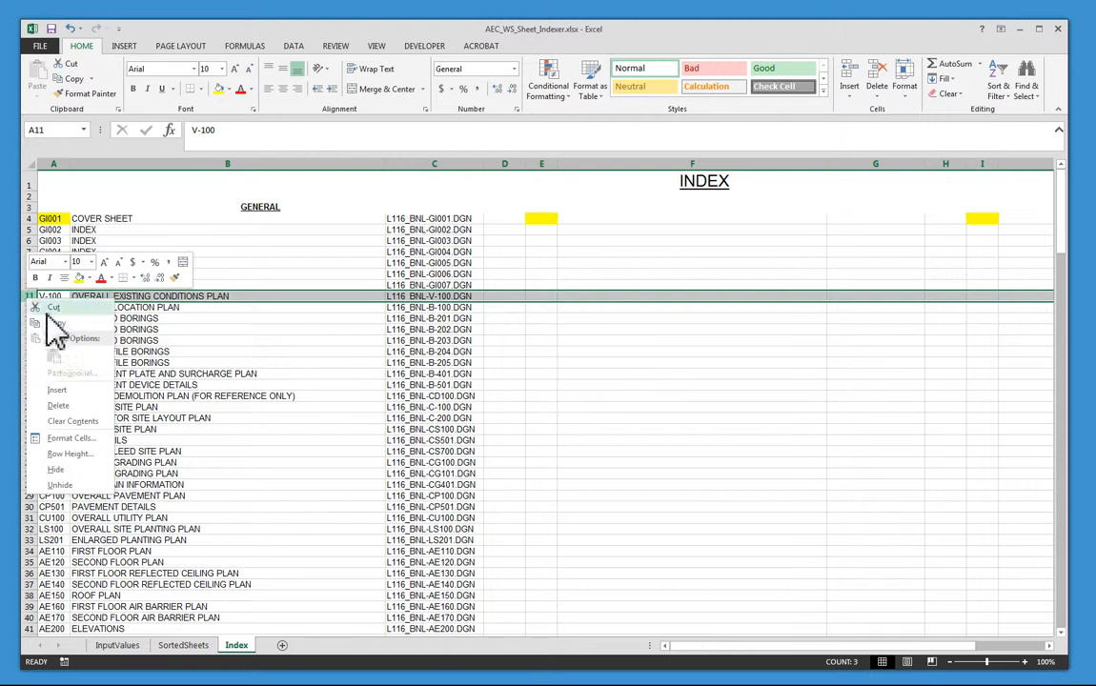
left_click(67, 389)
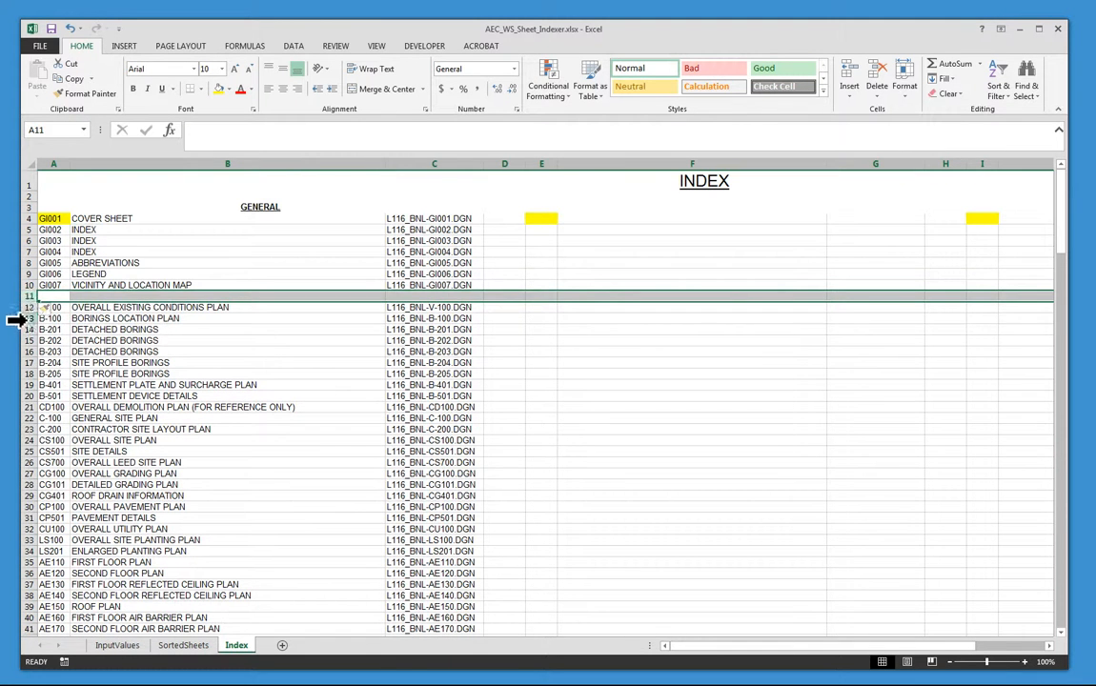
- Insert blank rows above B-100 and above CD100 to mark those discipline breaks
right_click(26, 320)
left_click(61, 412)
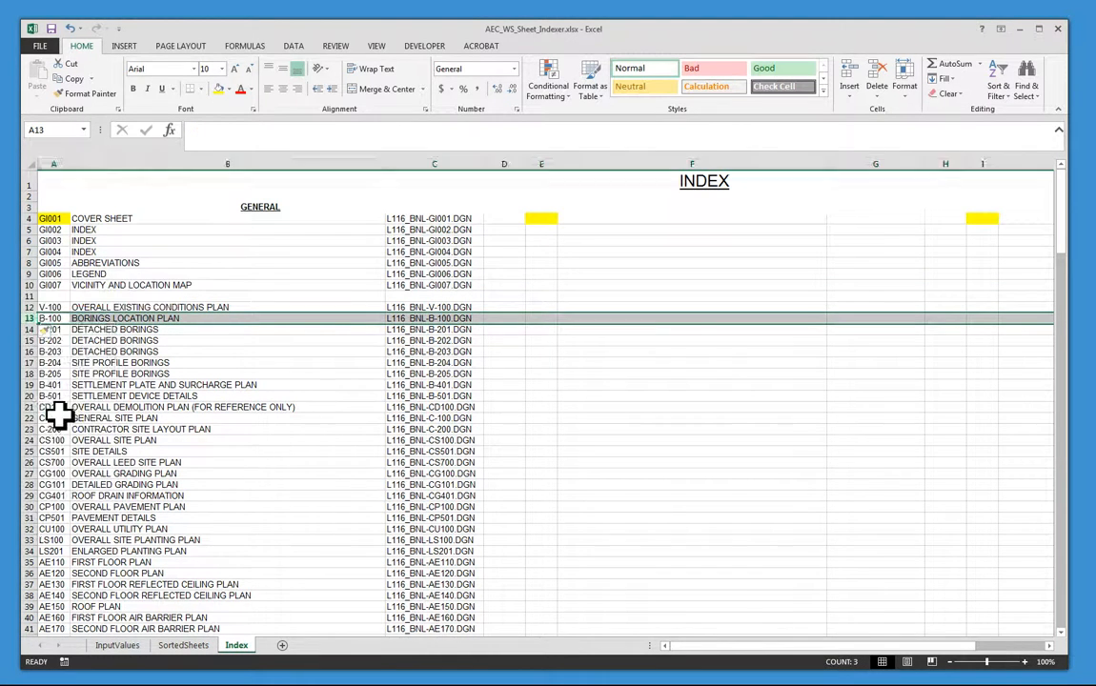
left_click(19, 417)
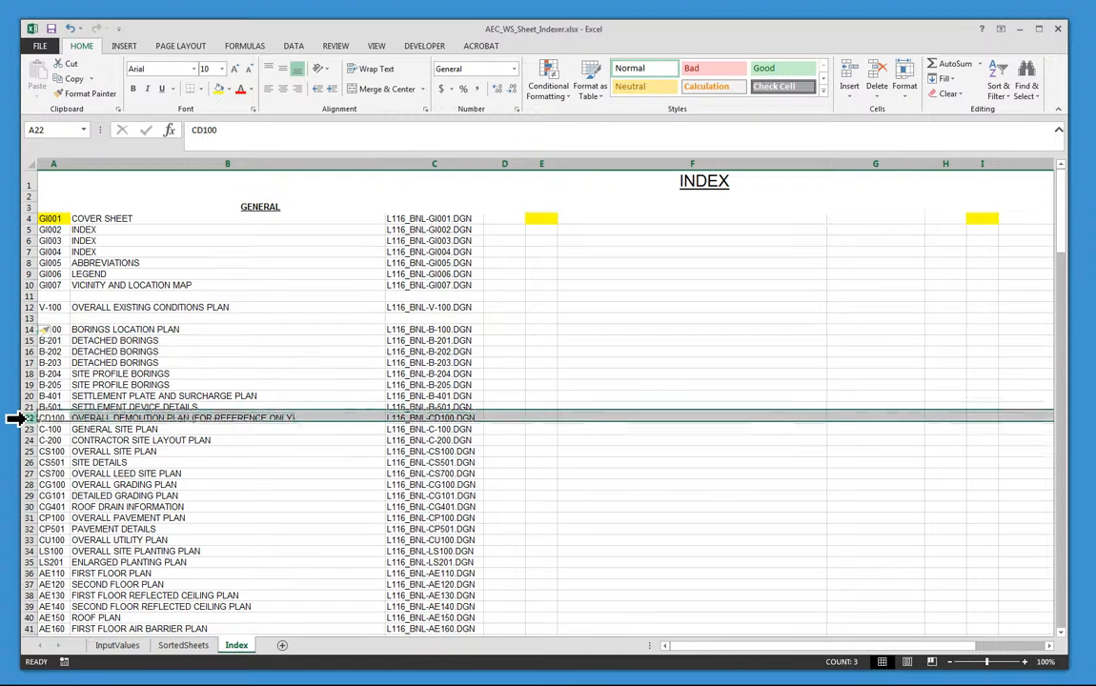
right_click(21, 418)
left_click(69, 510)
- Insert a blank row above LS100, where the landscape sheets begin
scroll(191, 393, "down", 8)
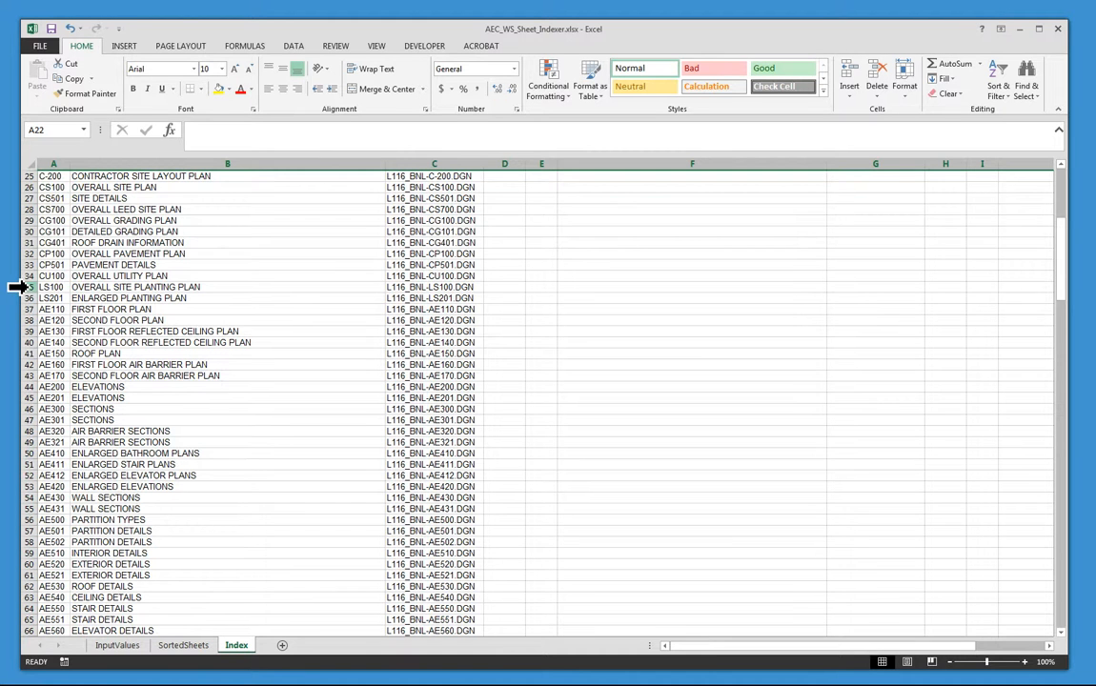
right_click(26, 287)
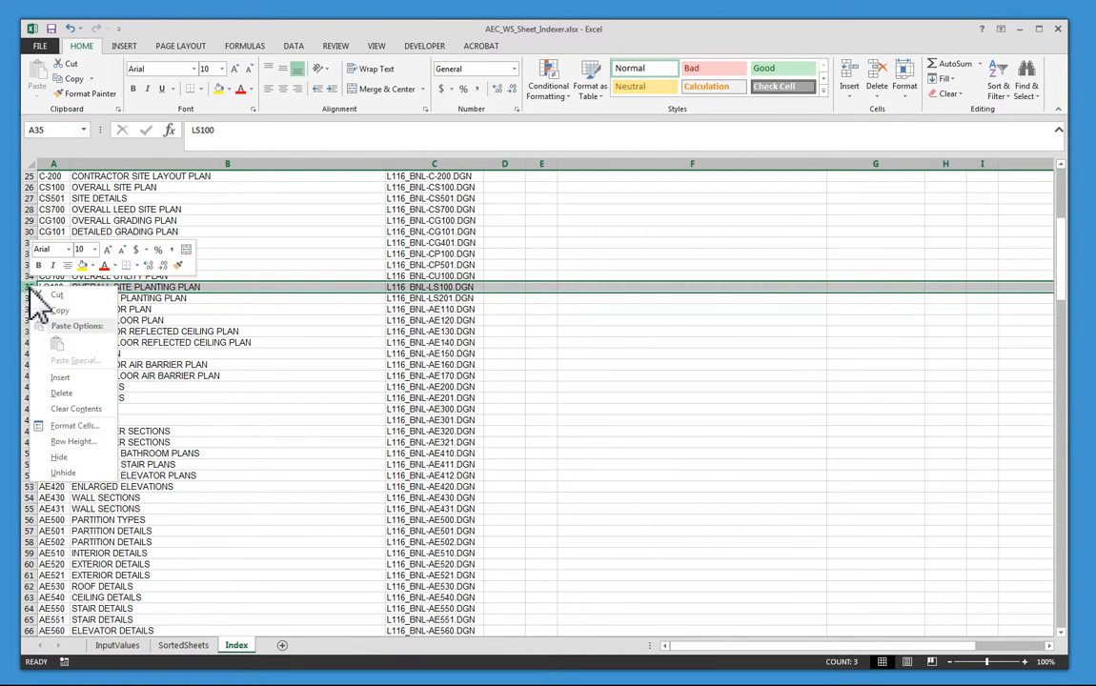
left_click(76, 377)
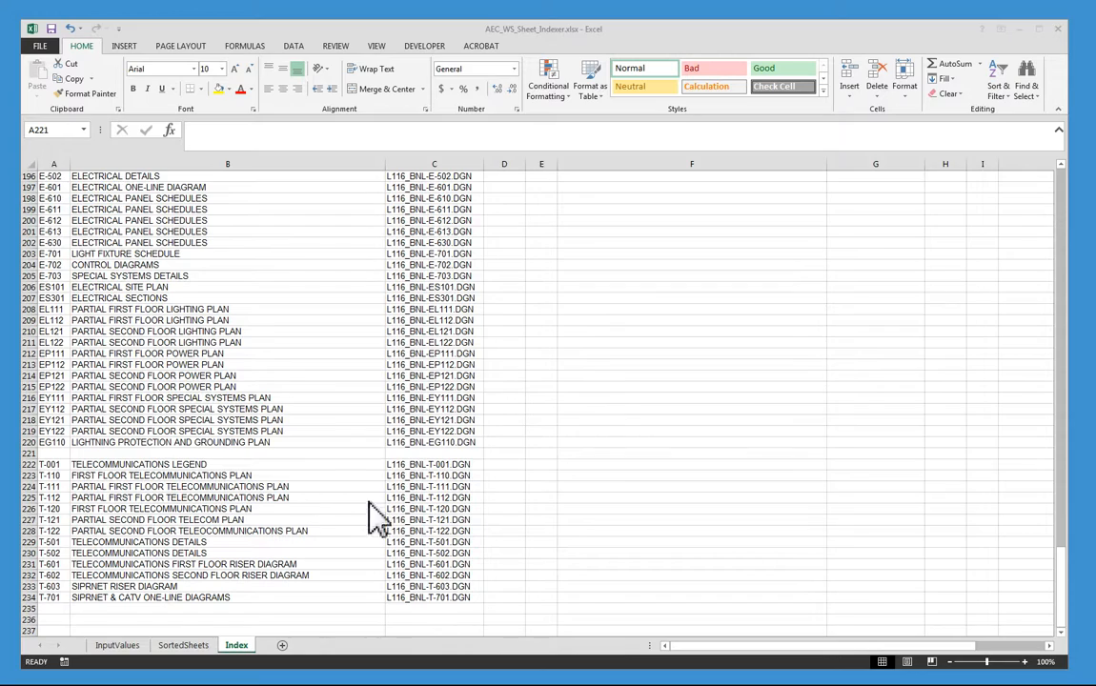
- In Calculator, divide 234 by 3 to find the row count for three equal columns
left_click_drag(1068, 508, 1069, 196)
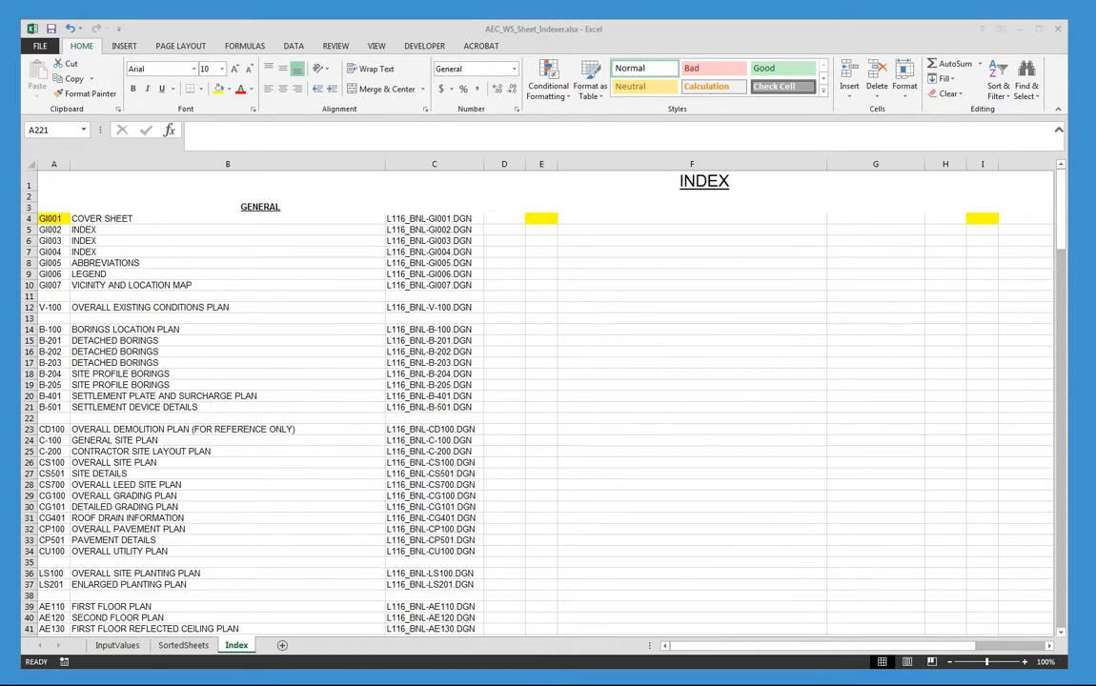
left_click_drag(839, 351, 500, 182)
left_click(492, 341)
left_click(517, 339)
left_click(466, 318)
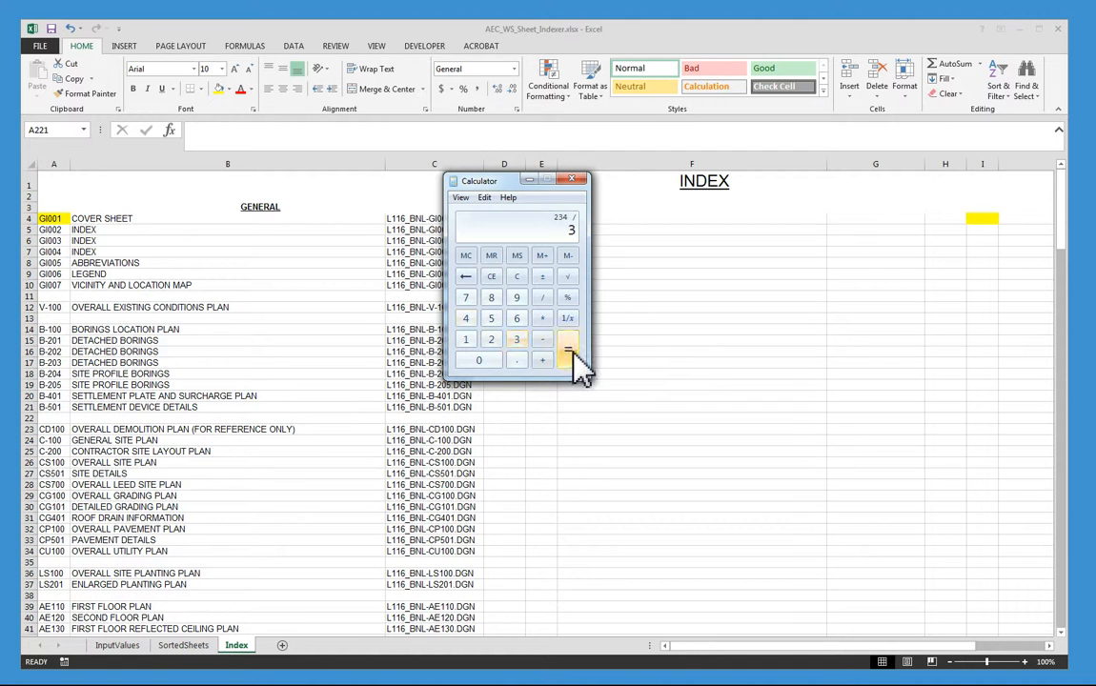
left_click_drag(516, 186, 1093, 272)
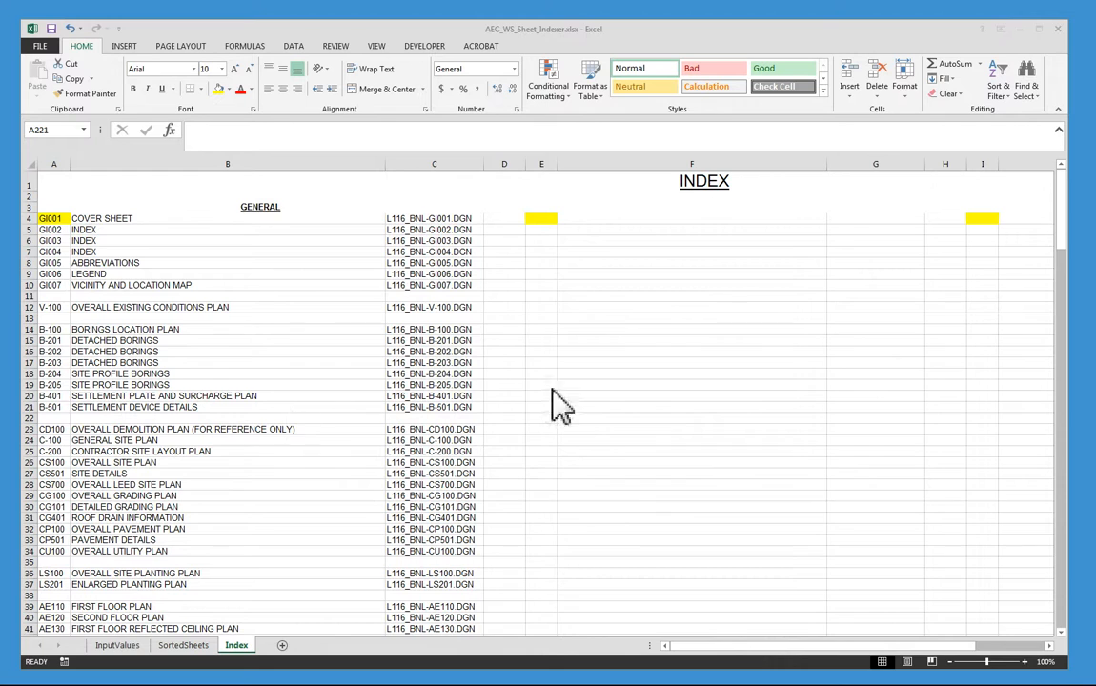
- Cut the entries from IN111 in row 76 through T-701 in row 234, columns A to C
scroll(73, 325, "down", 16)
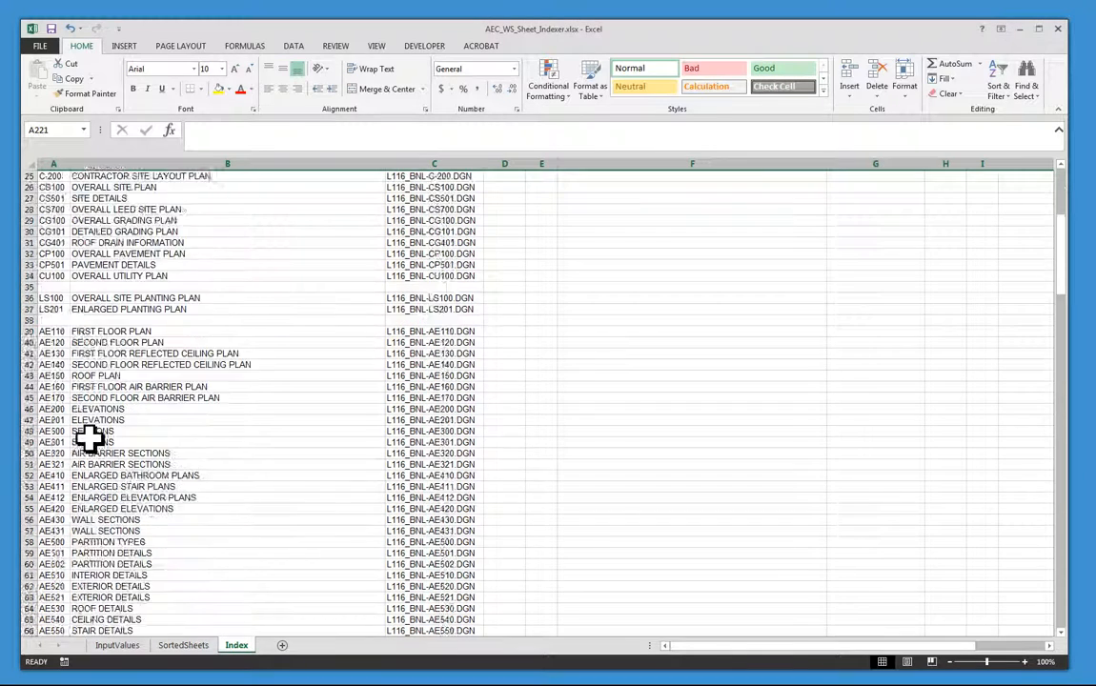
scroll(87, 442, "down", 1)
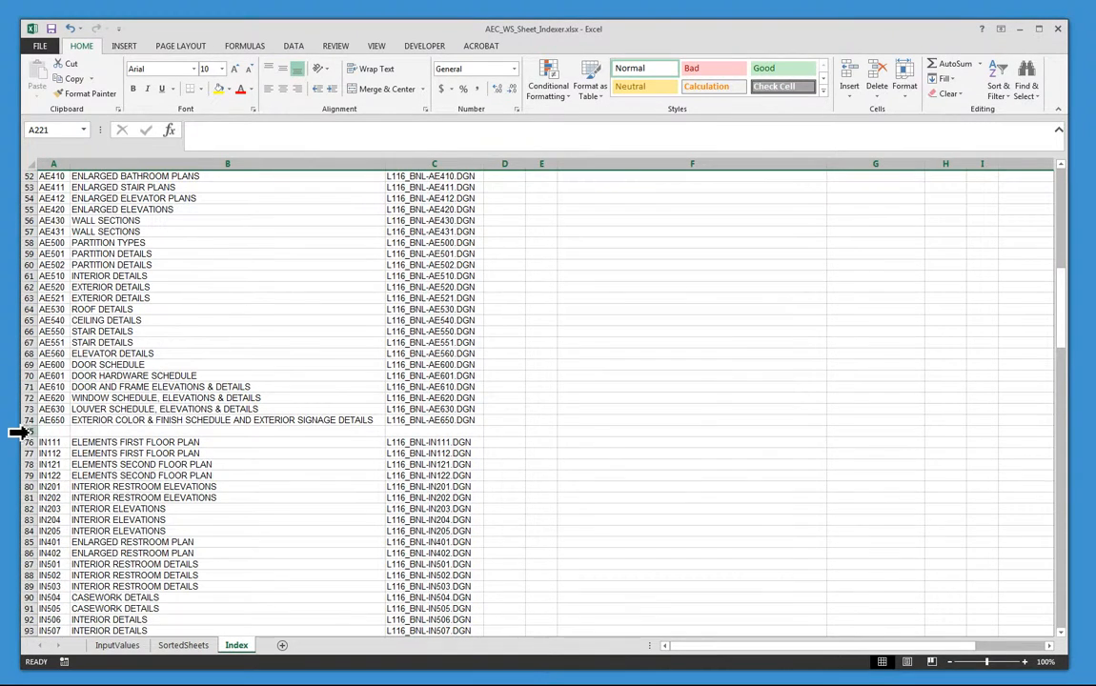
left_click(17, 432)
left_click(21, 444)
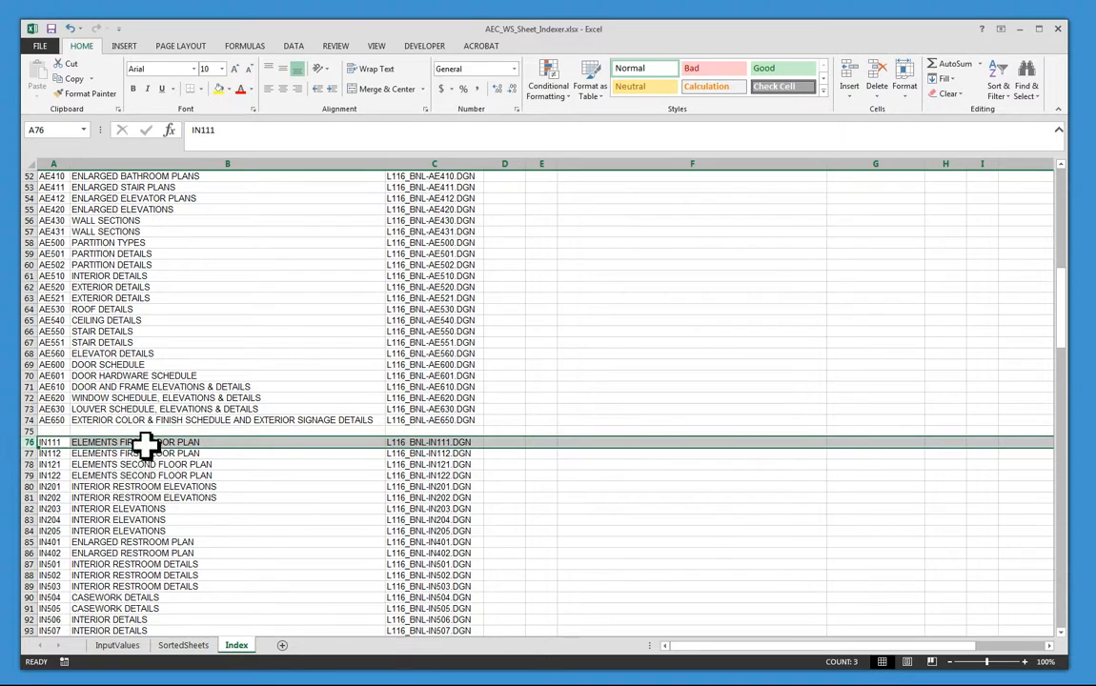
scroll(162, 425, "down", 3)
scroll(81, 338, "down", 11)
scroll(100, 355, "up", 10)
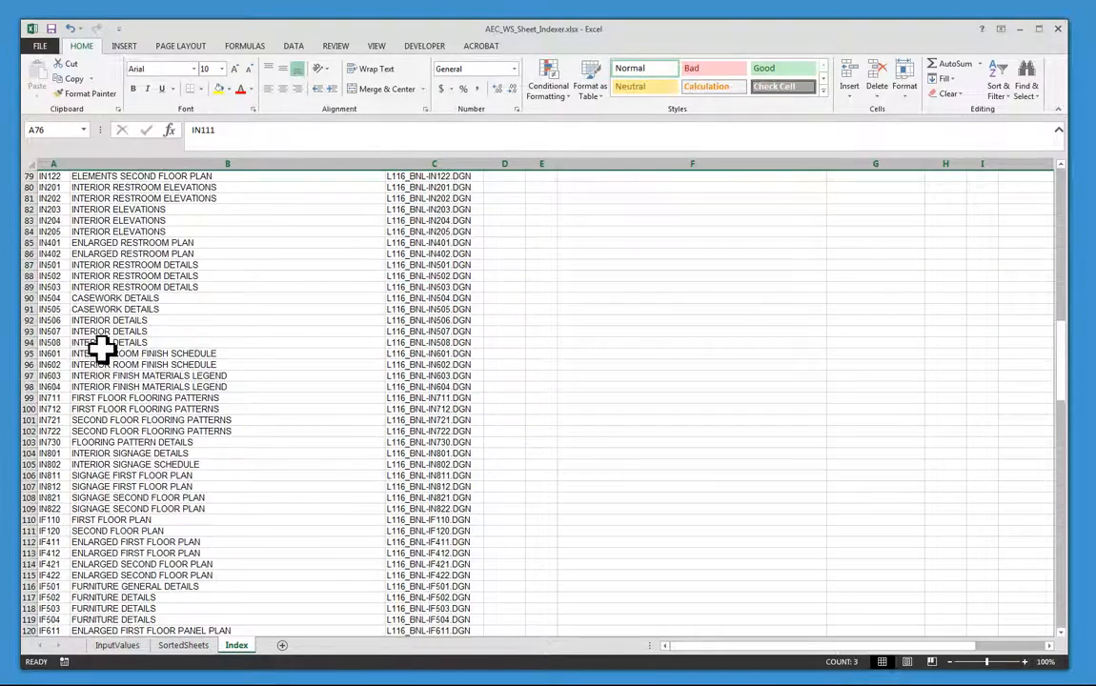
left_click_drag(46, 309, 438, 585)
right_click(122, 287)
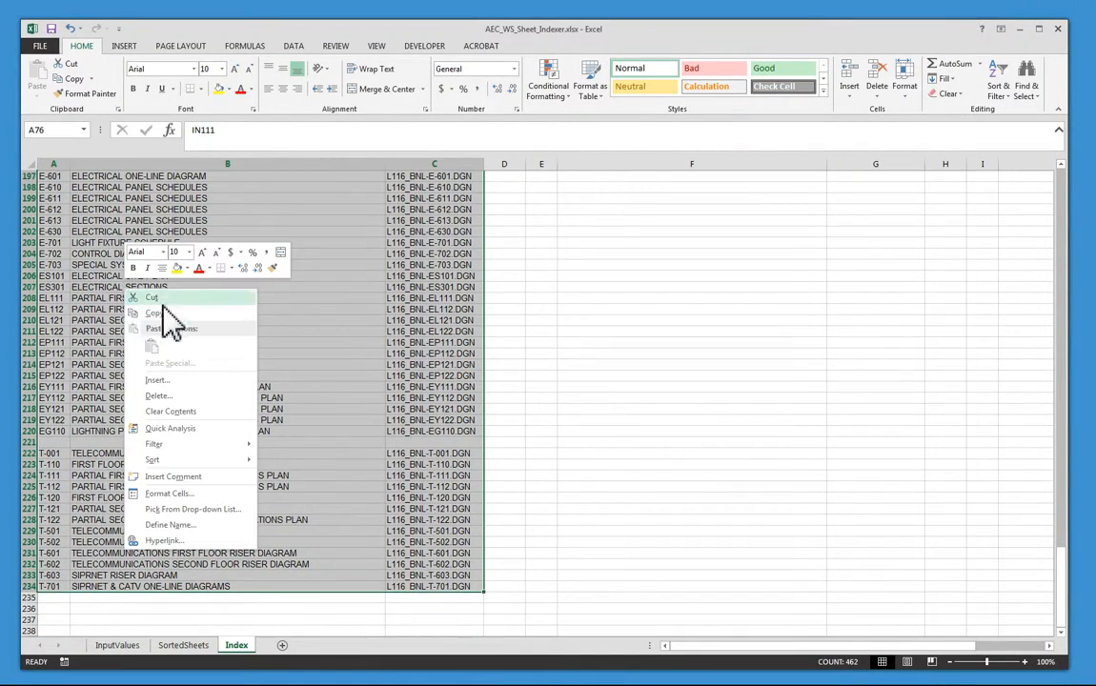
left_click(157, 305)
- Paste the cut entries at the yellow cell E4 to start the second index column
scroll(301, 298, "up", 20)
scroll(534, 393, "up", 18)
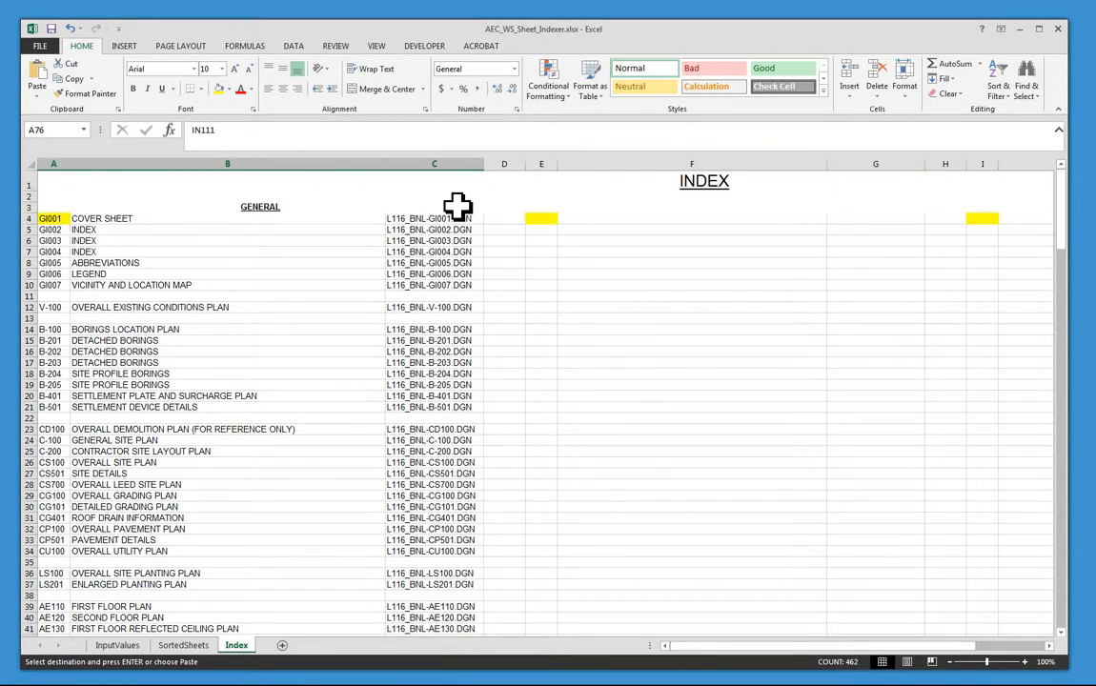
right_click(541, 220)
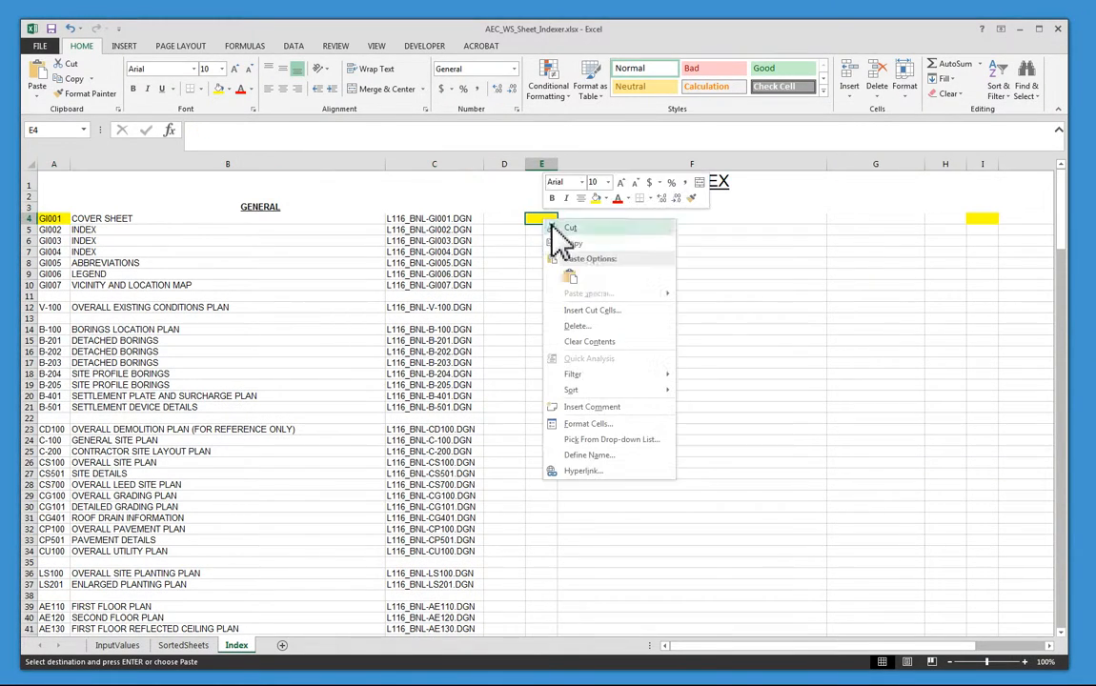
left_click(570, 278)
- Cut the entries from M-001 in row 82 through T-701 in row 162, columns E to G
scroll(513, 307, "down", 10)
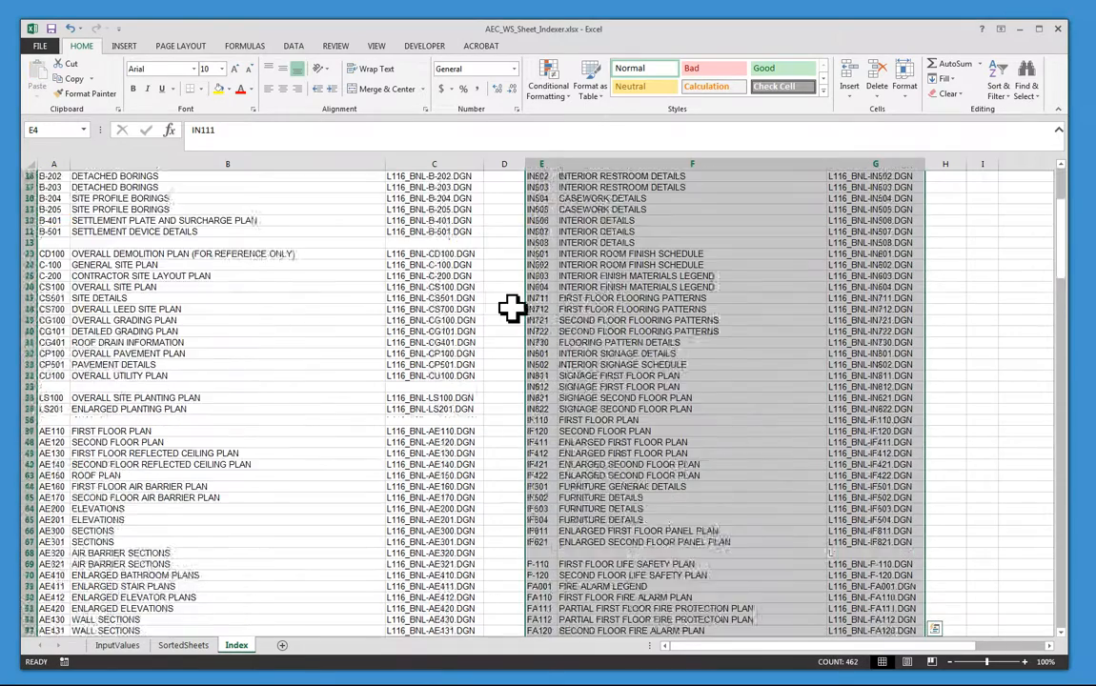
scroll(507, 307, "down", 9)
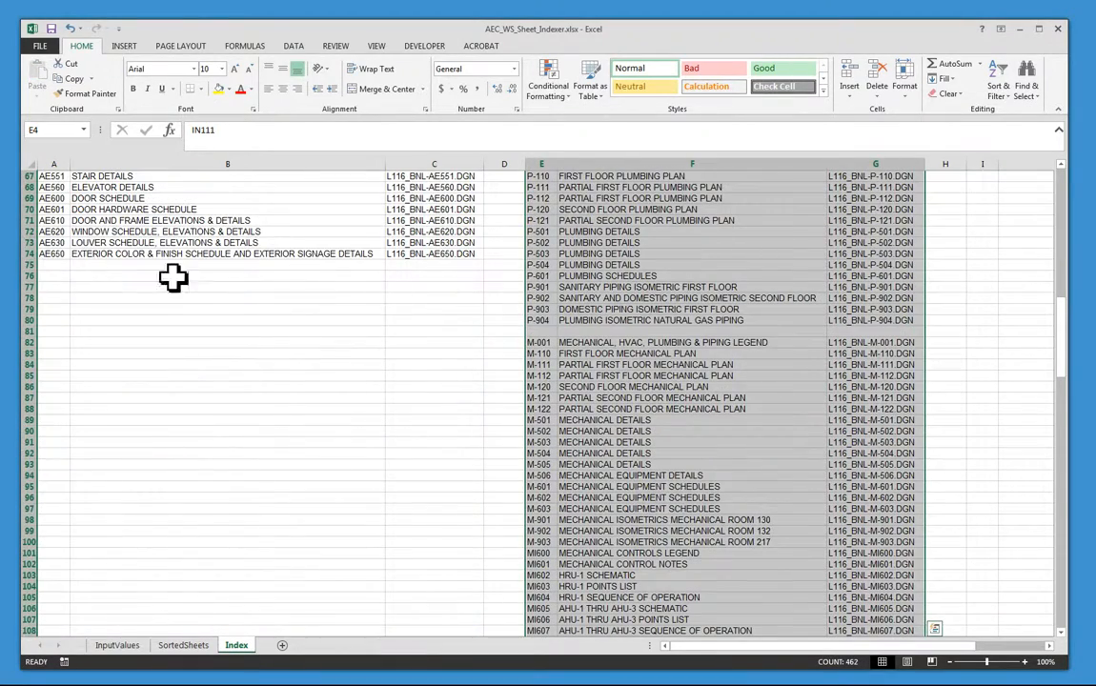
left_click_drag(535, 343, 905, 401)
right_click(676, 286)
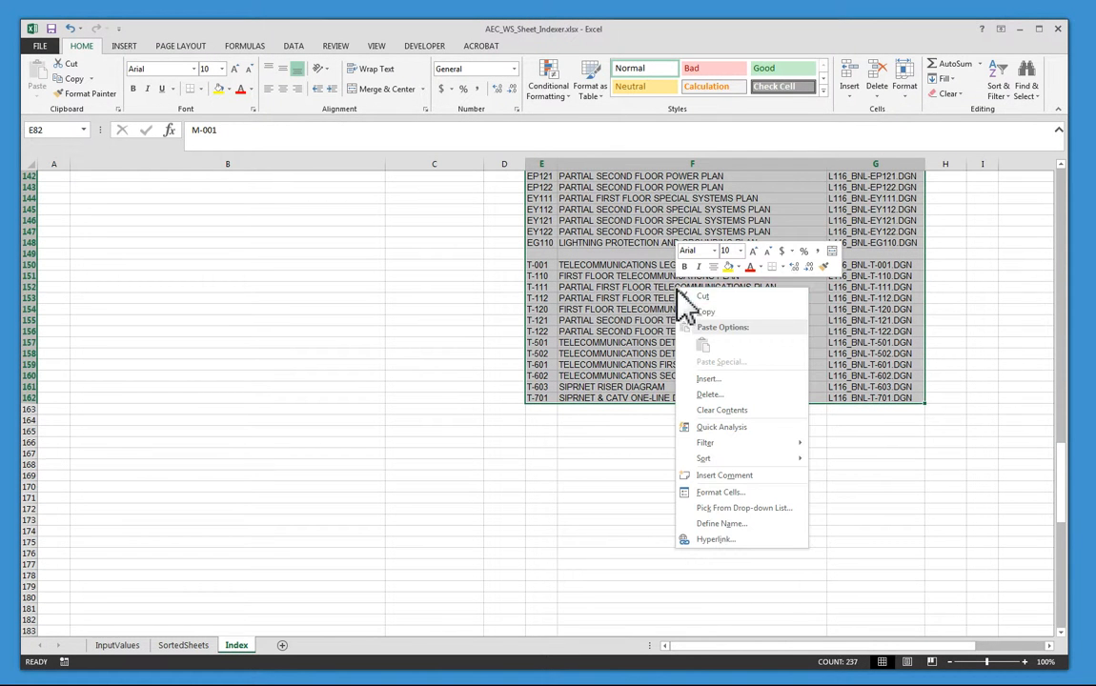
left_click(707, 312)
- Paste the cut entries at the yellow cell I4 to start the third index column
scroll(837, 350, "up", 20)
scroll(906, 344, "up", 14)
left_click(980, 218)
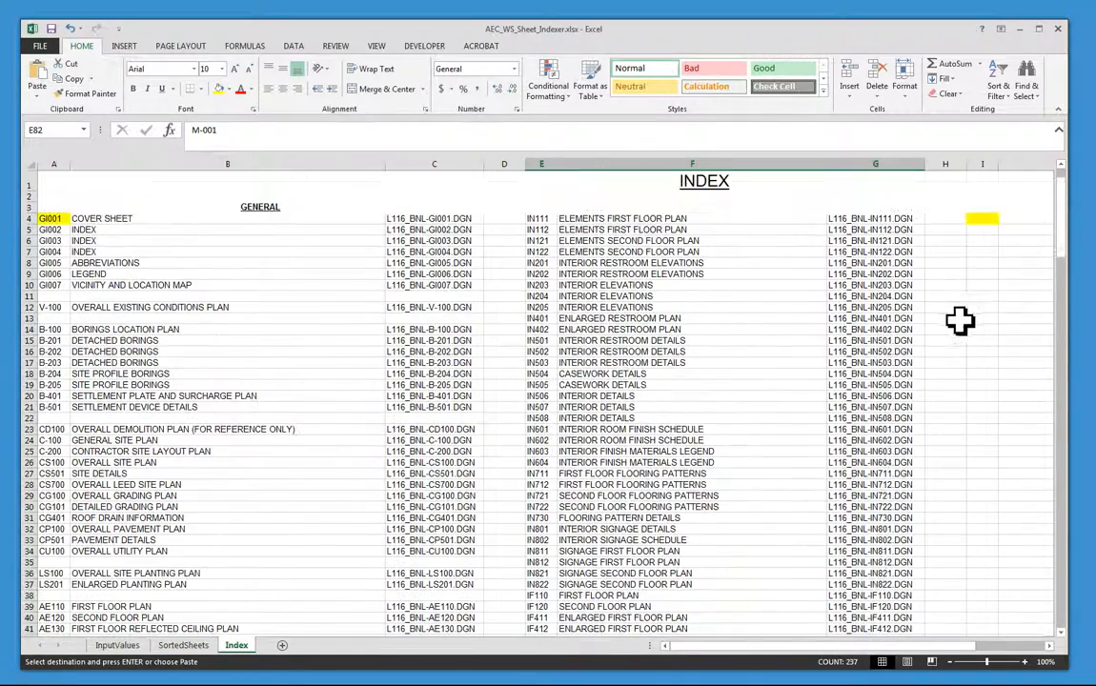
right_click(979, 218)
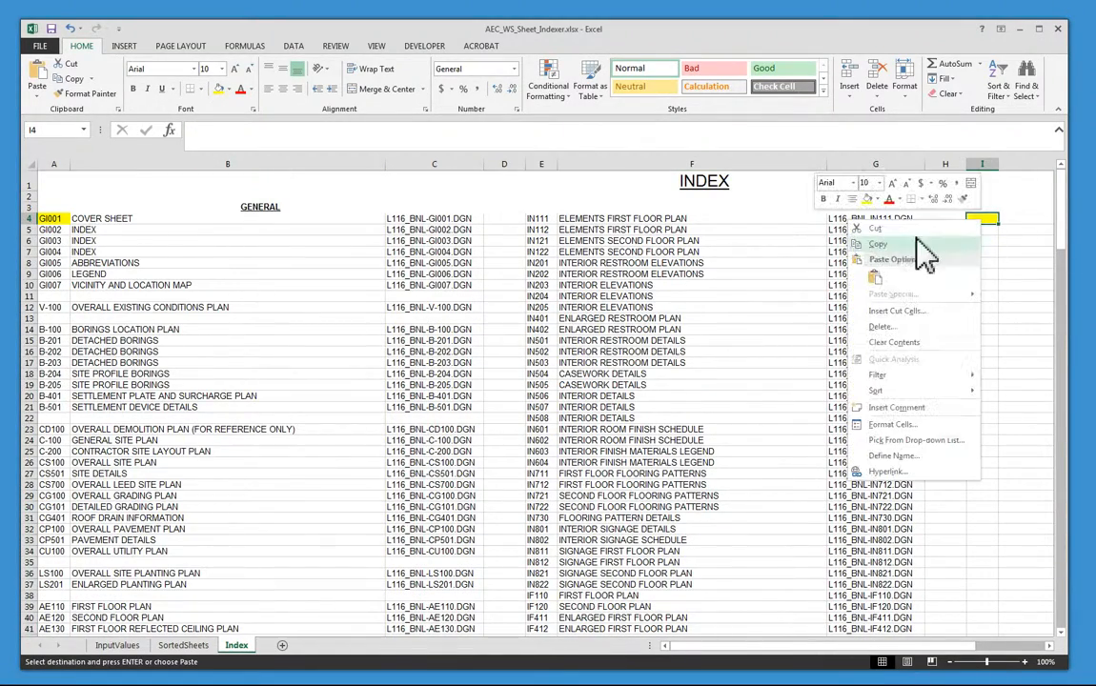
left_click(874, 276)
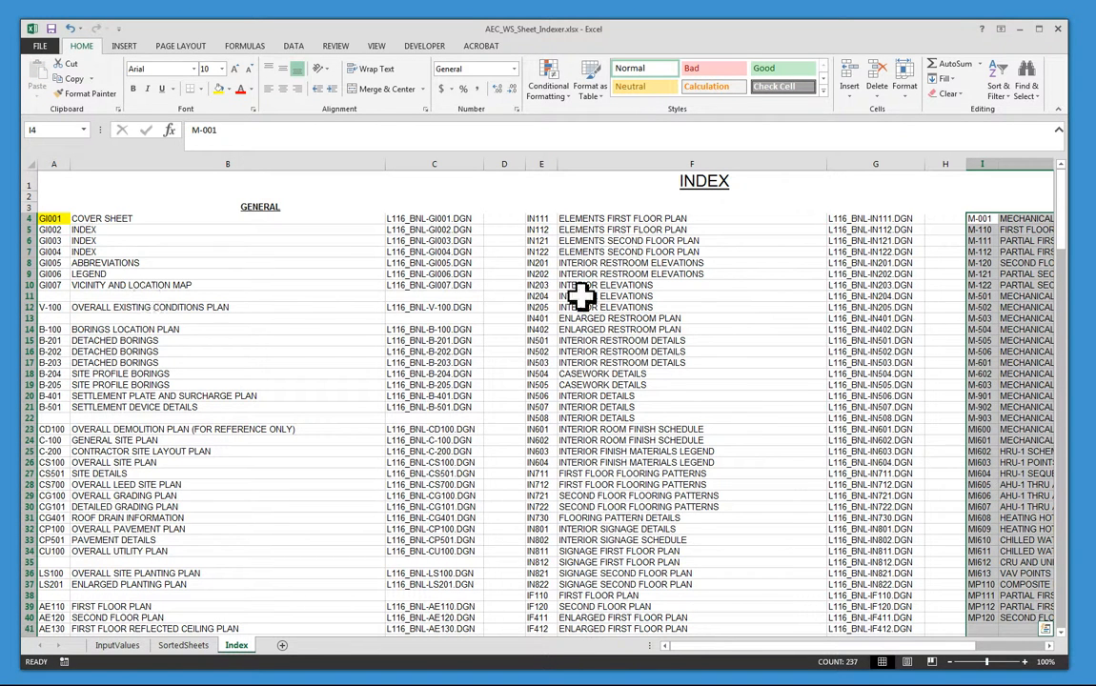
- Copy the GENERAL discipline heading from row 3 and paste it into the blank separator cells A11, A13 and A22
left_click(135, 206)
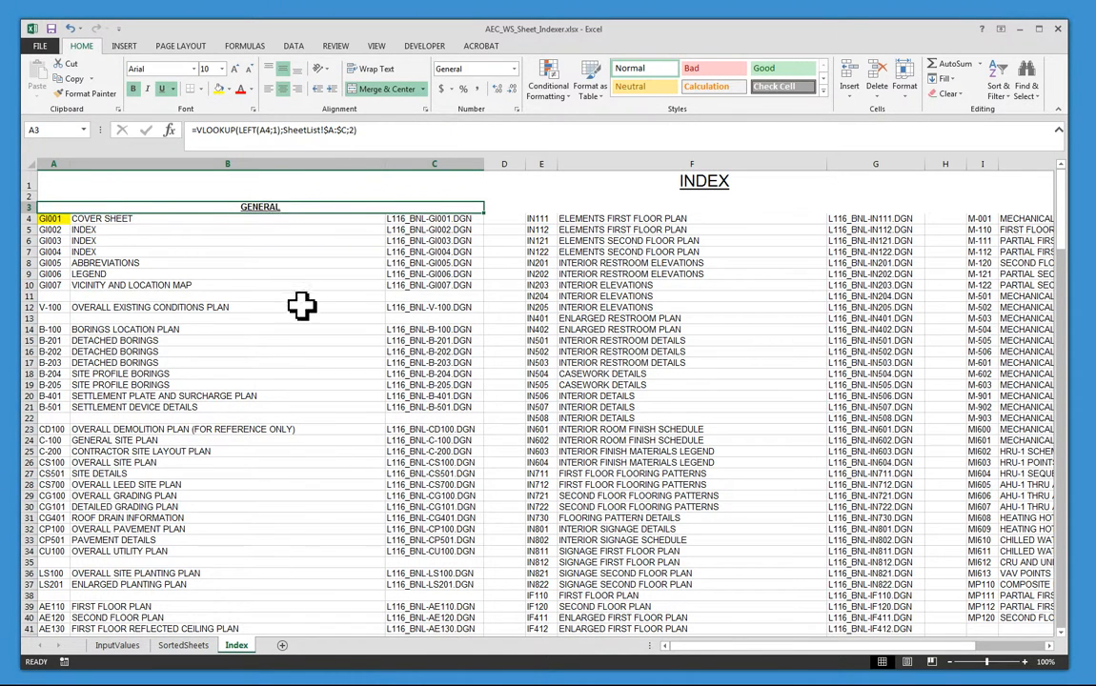
right_click(112, 207)
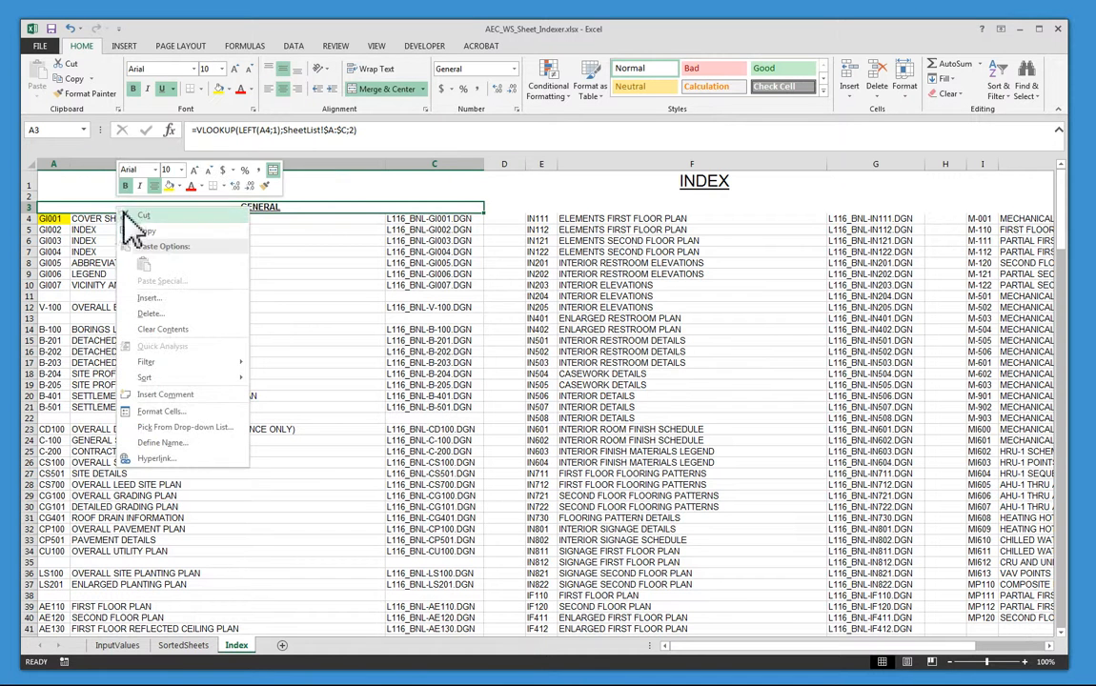
left_click(143, 231)
left_click(47, 297)
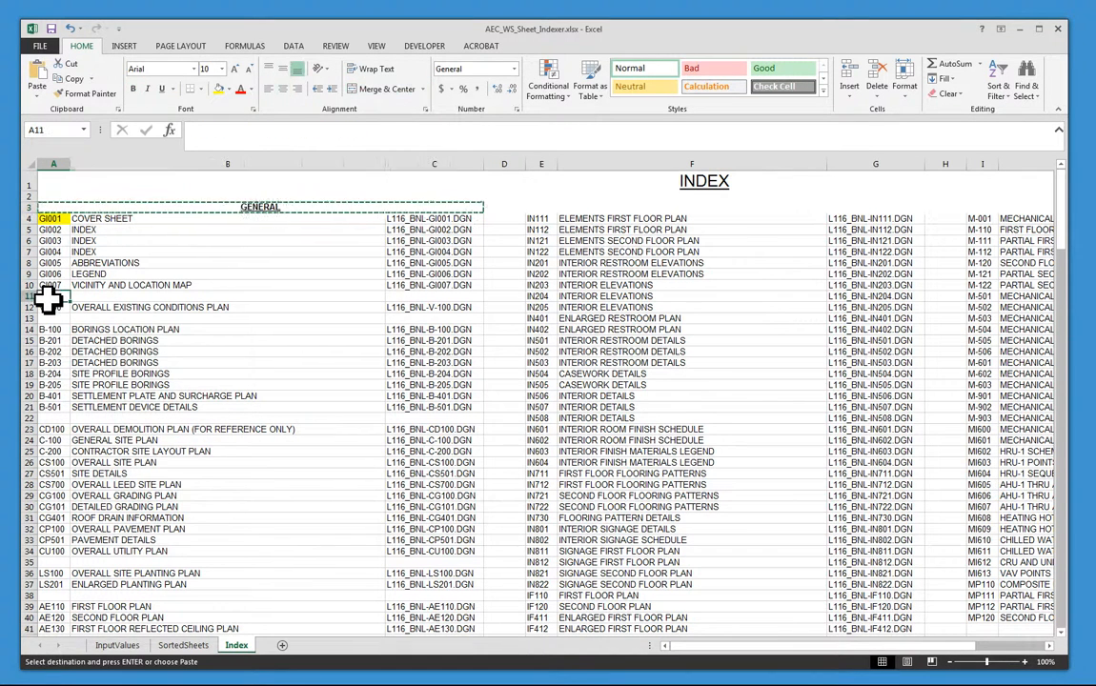
right_click(50, 299)
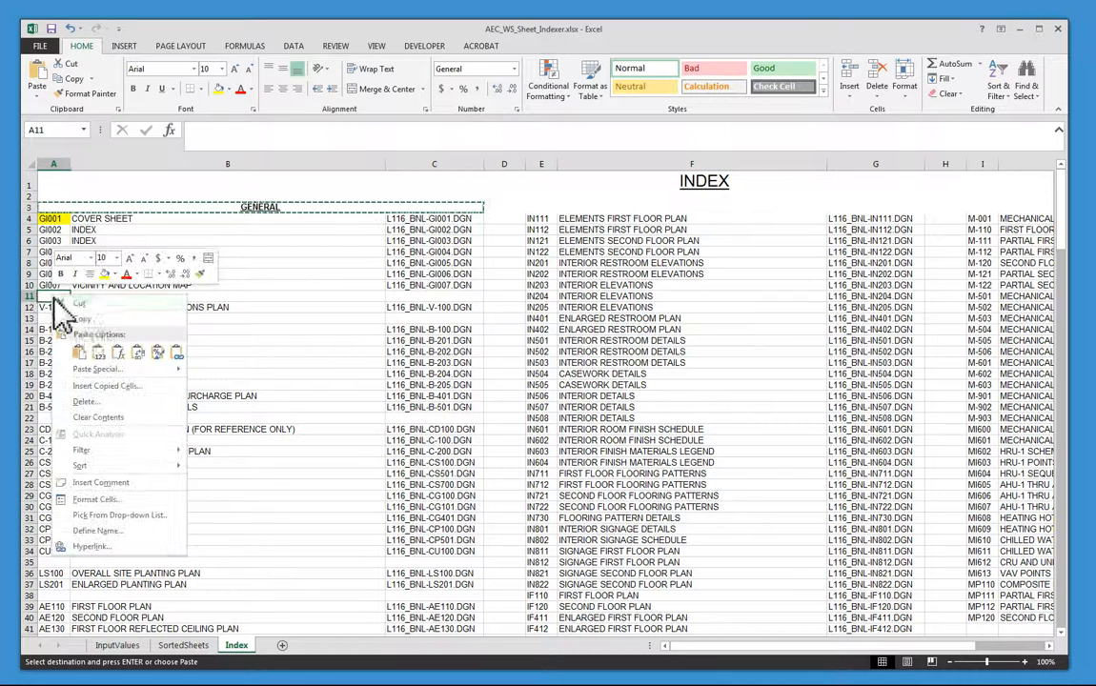
left_click(80, 354)
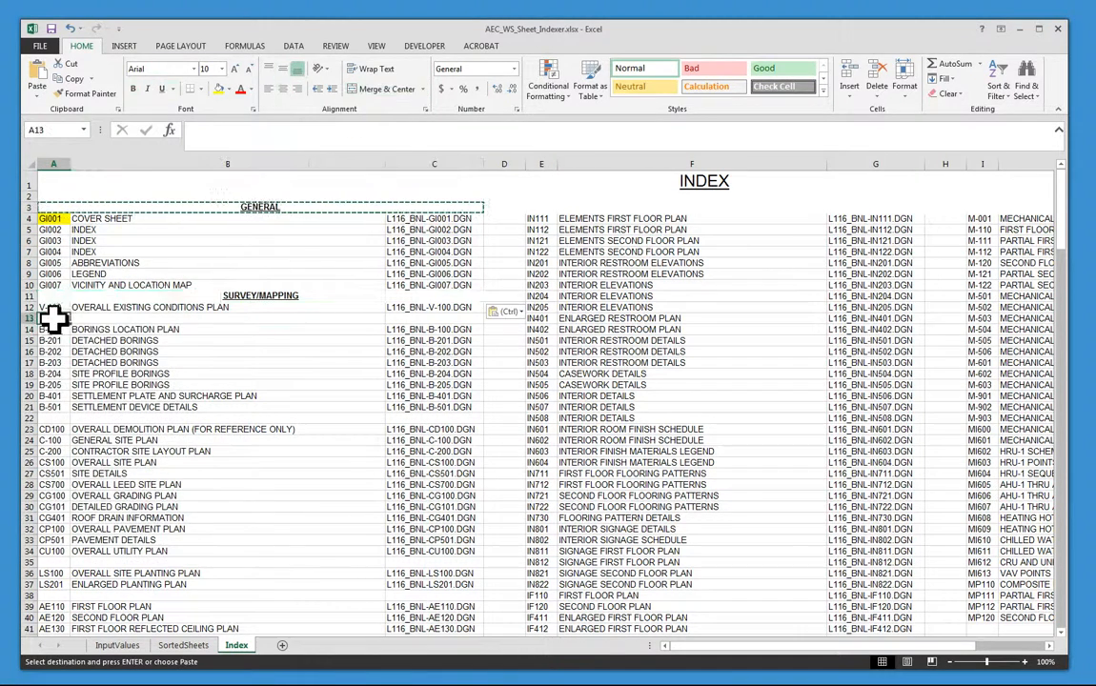
right_click(54, 321)
left_click(81, 378)
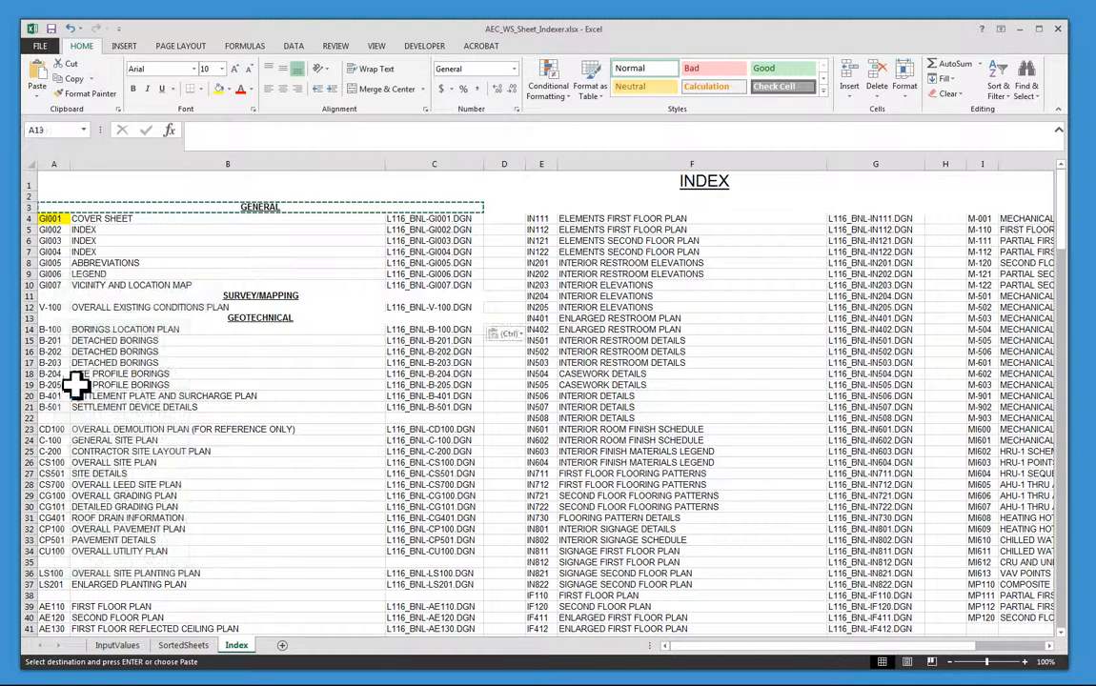
right_click(50, 417)
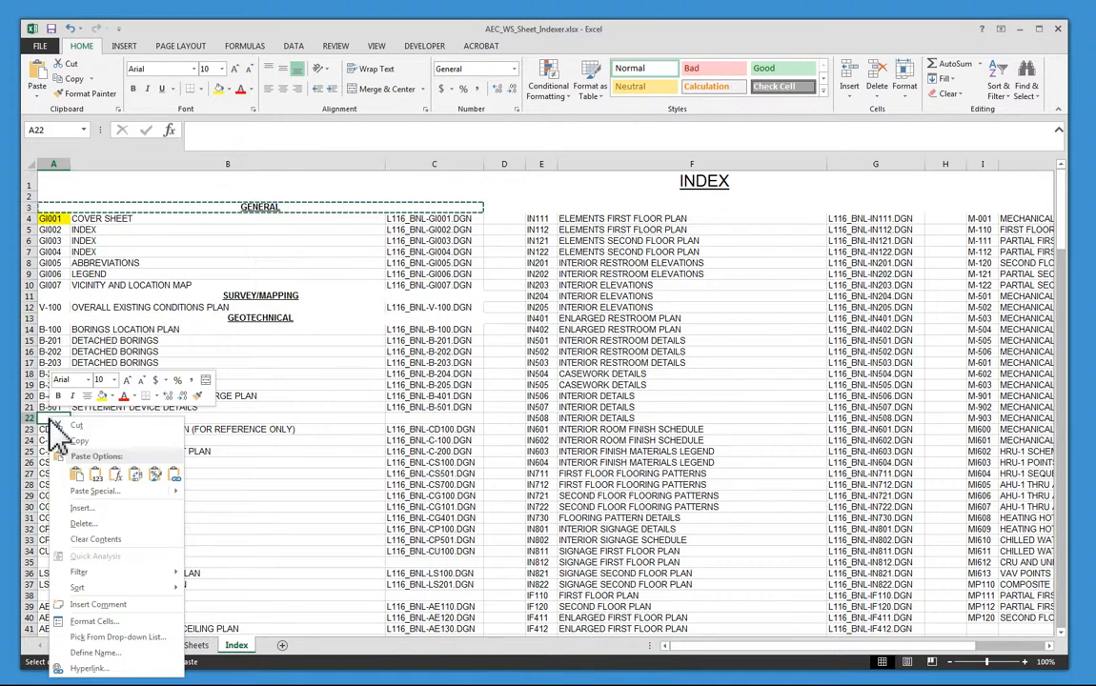
left_click(77, 474)
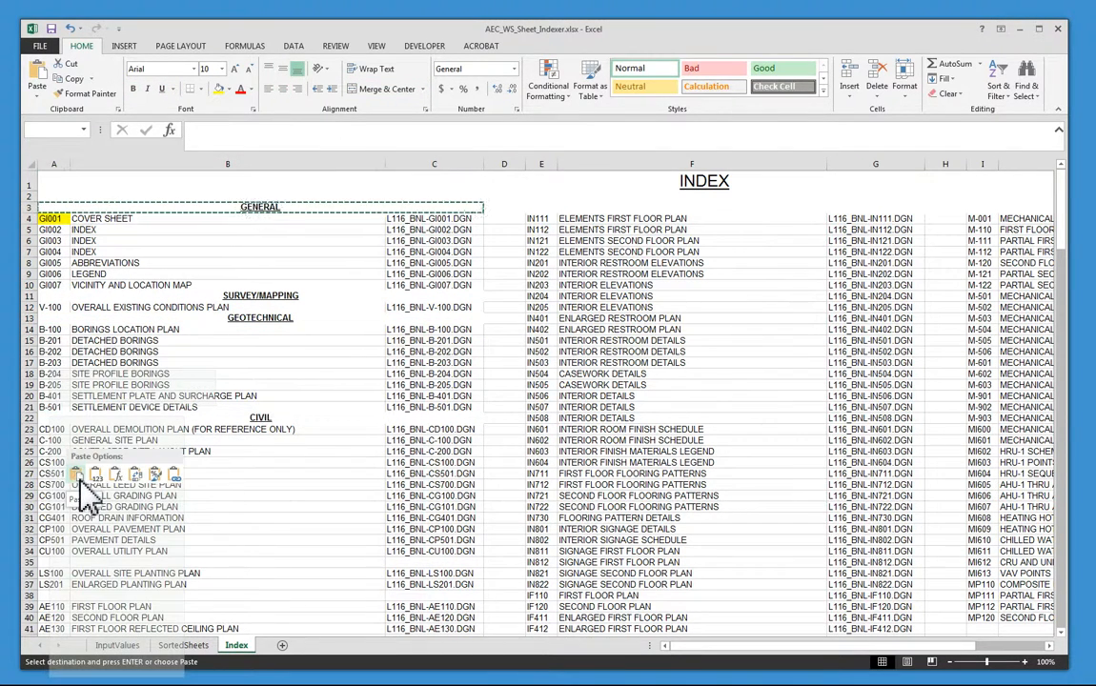
- Paste the copied discipline heading into the remaining separator cells A35 and A38 of the first index column
scroll(146, 410, "down", 4)
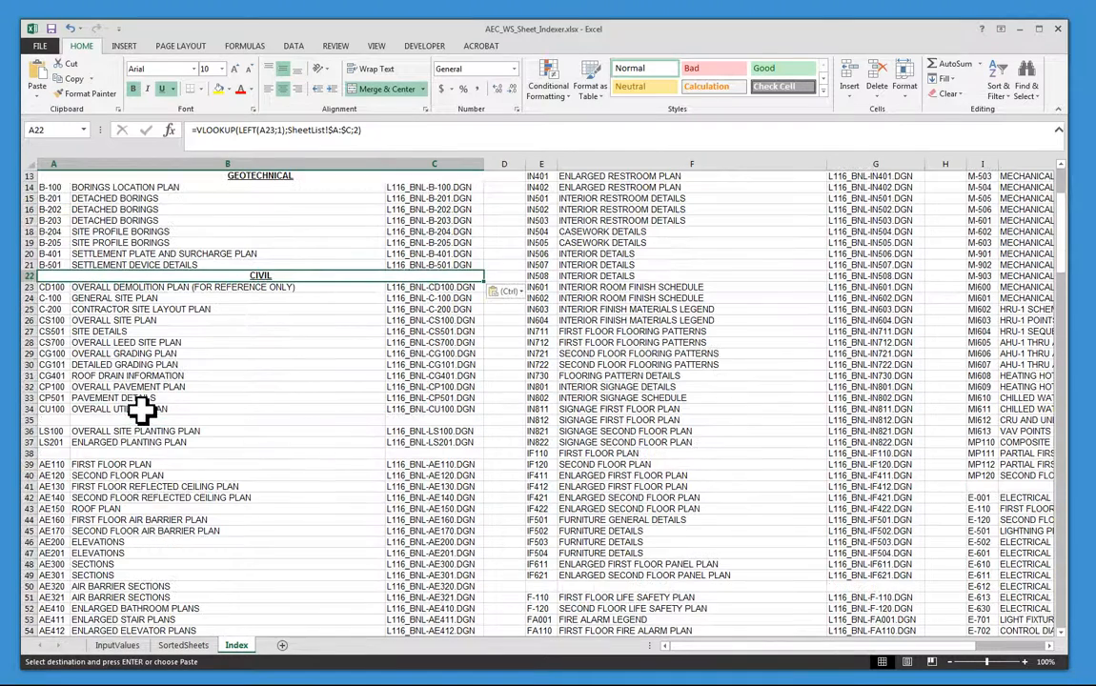
left_click(54, 421)
right_click(57, 433)
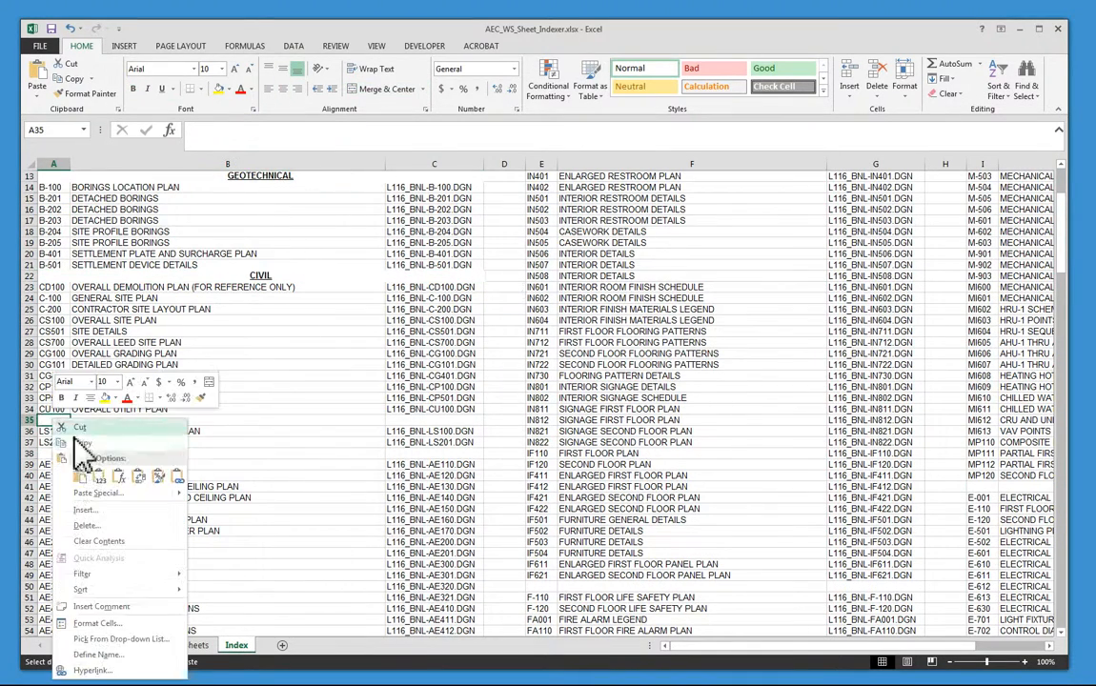
left_click(80, 477)
left_click(61, 454)
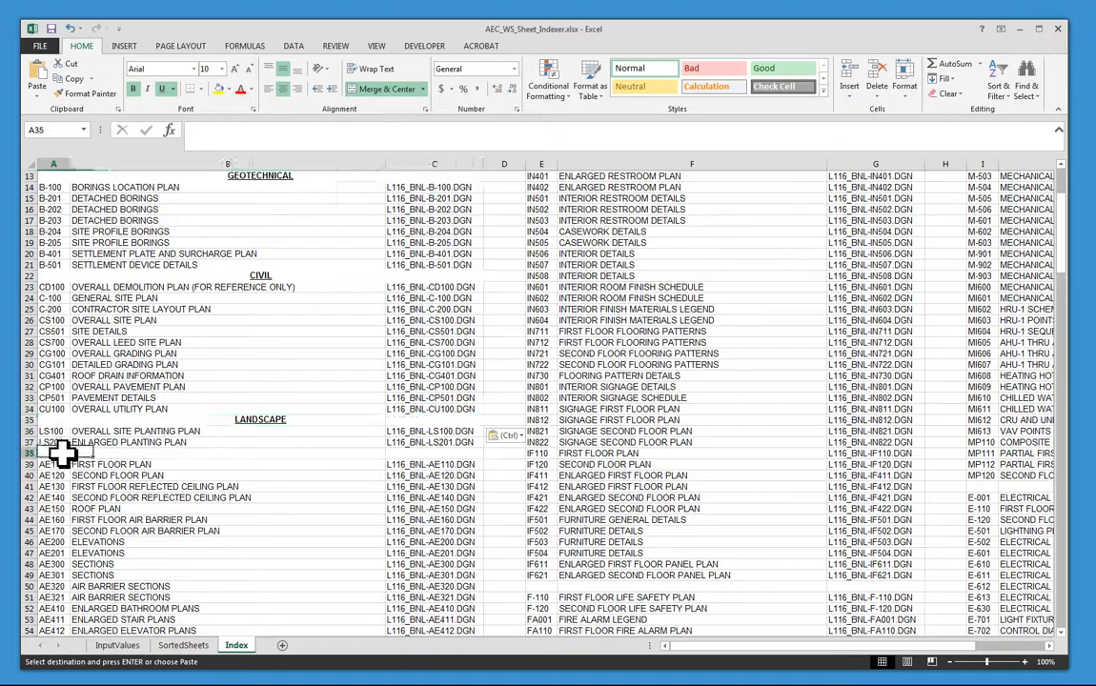
right_click(63, 453)
left_click(89, 251)
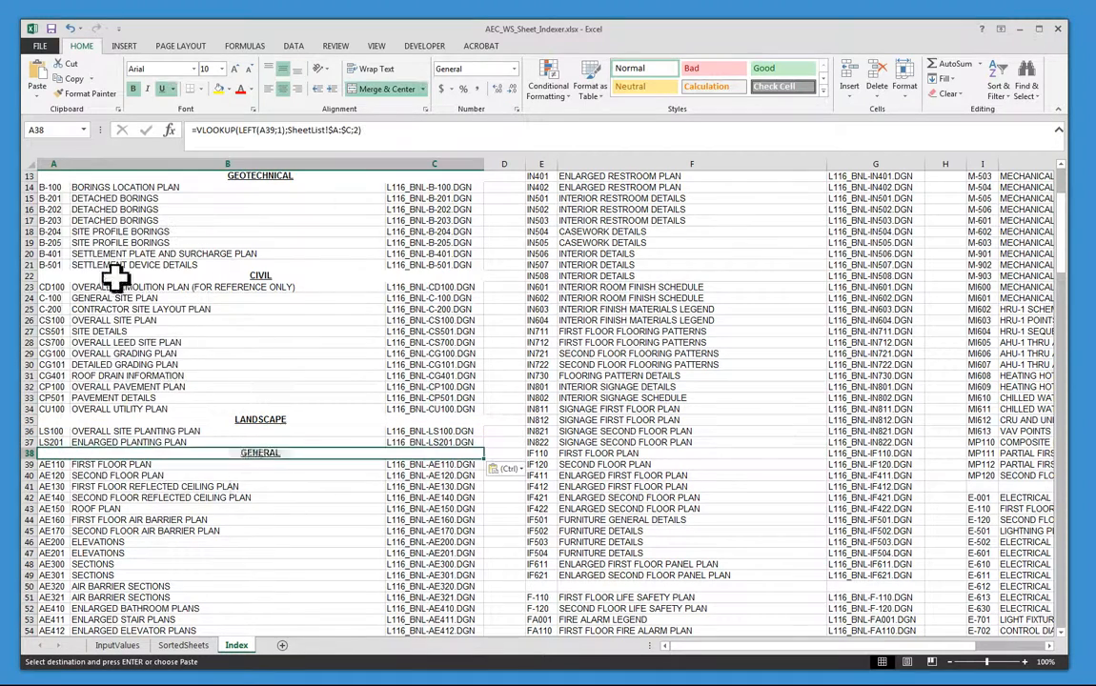
- Paste the copied discipline heading into cells E3, E50 and E63 of the second index column
scroll(283, 429, "down", 7)
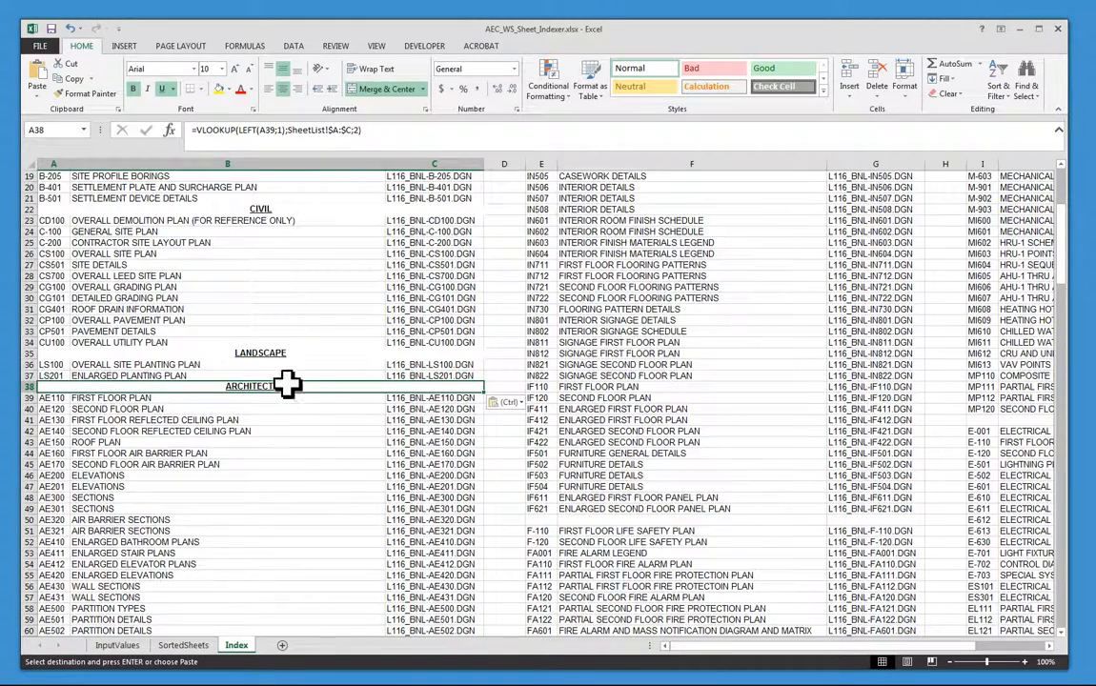
scroll(276, 419, "down", 4)
scroll(457, 424, "up", 13)
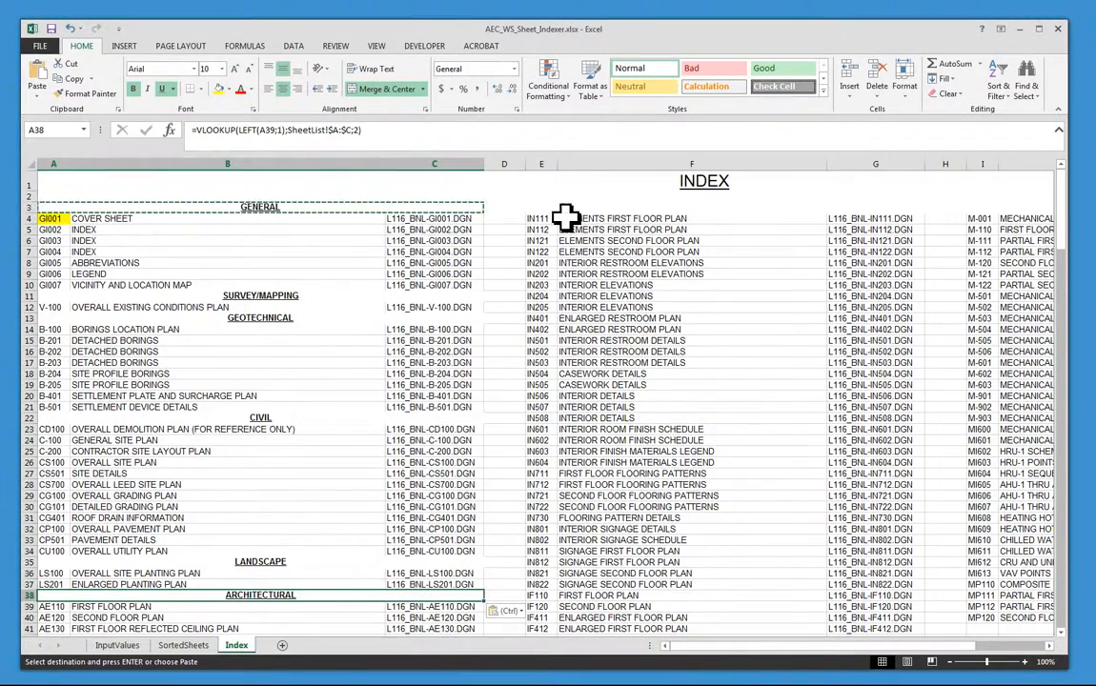
left_click(539, 205)
right_click(538, 208)
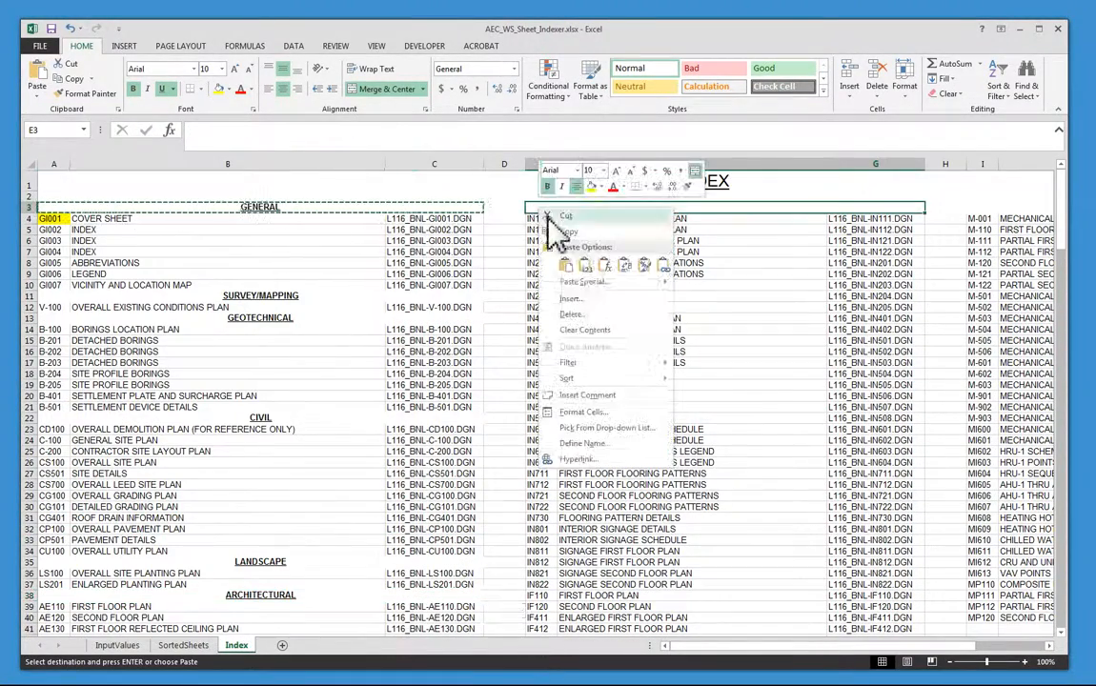
left_click(569, 269)
scroll(614, 318, "down", 6)
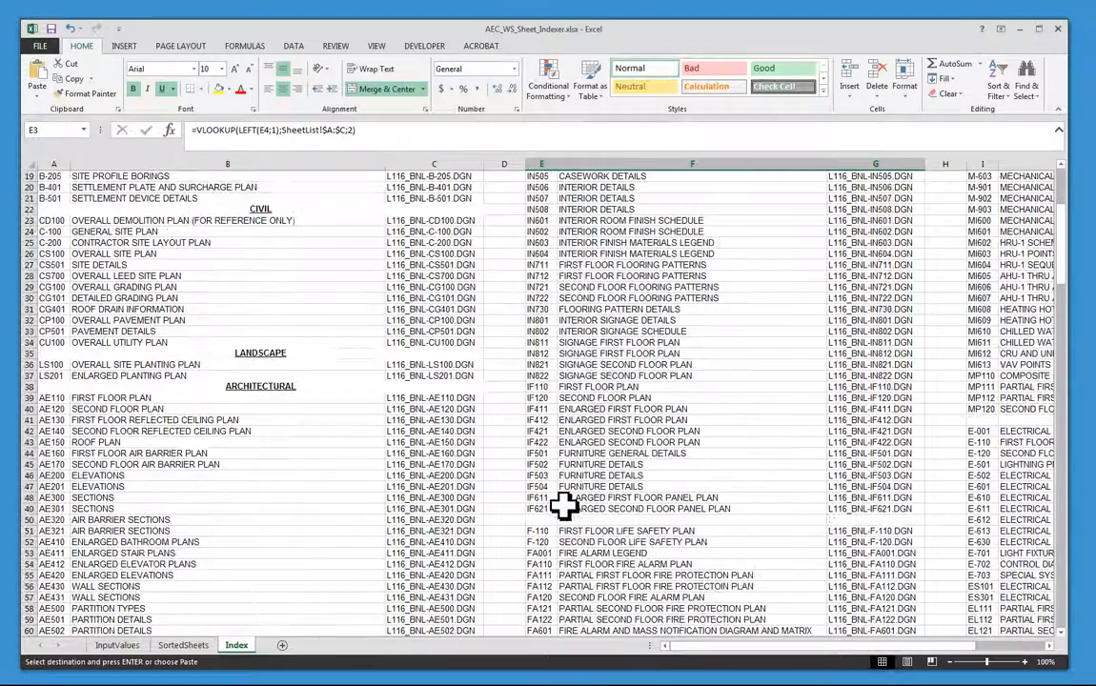
left_click(544, 520)
right_click(545, 519)
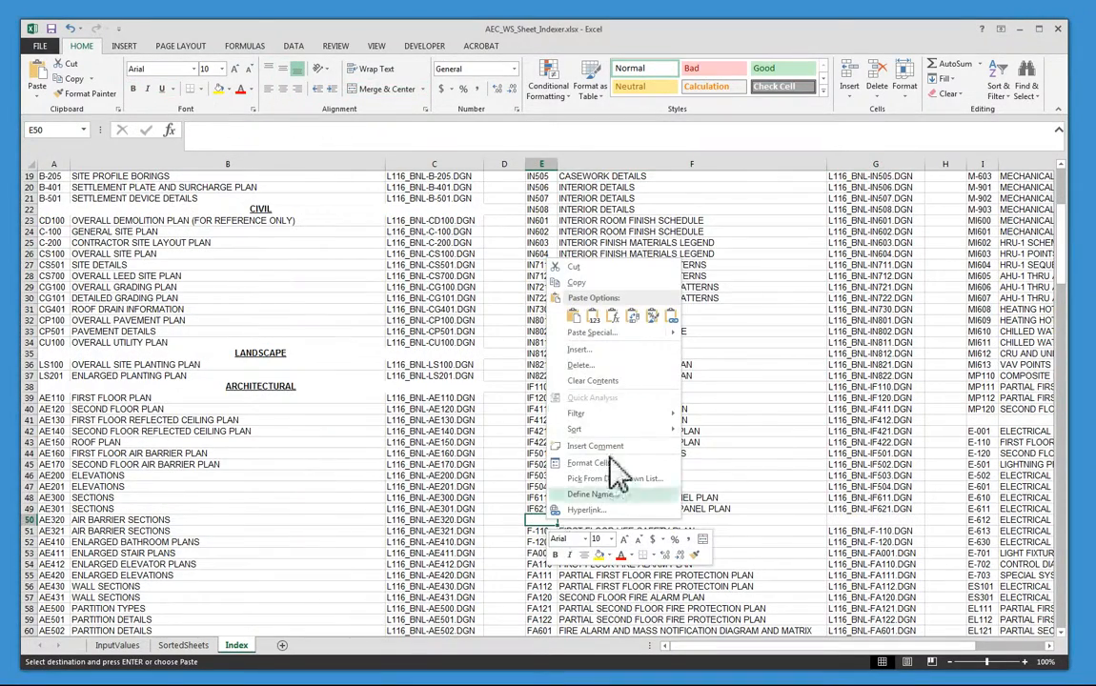
left_click(565, 321)
scroll(590, 381, "down", 5)
left_click(548, 498)
right_click(550, 498)
left_click(577, 300)
- Paste the copied discipline heading into cells I3, I41 and I71 of the third index column
scroll(577, 300, "down", 6)
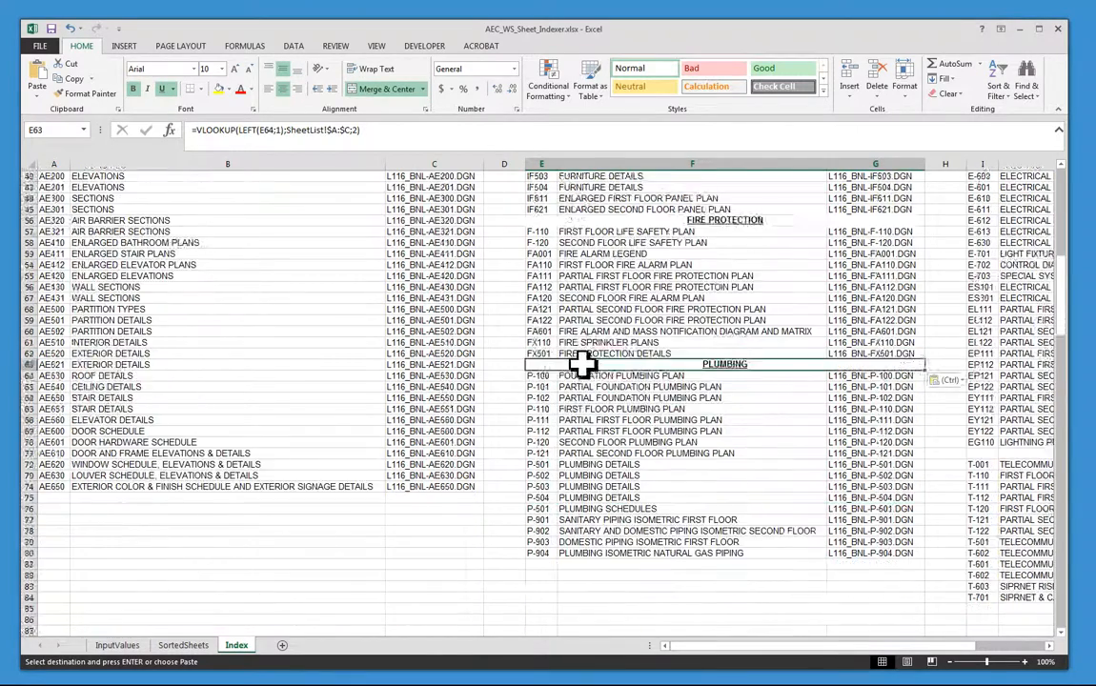
scroll(841, 420, "up", 11)
scroll(944, 426, "up", 4)
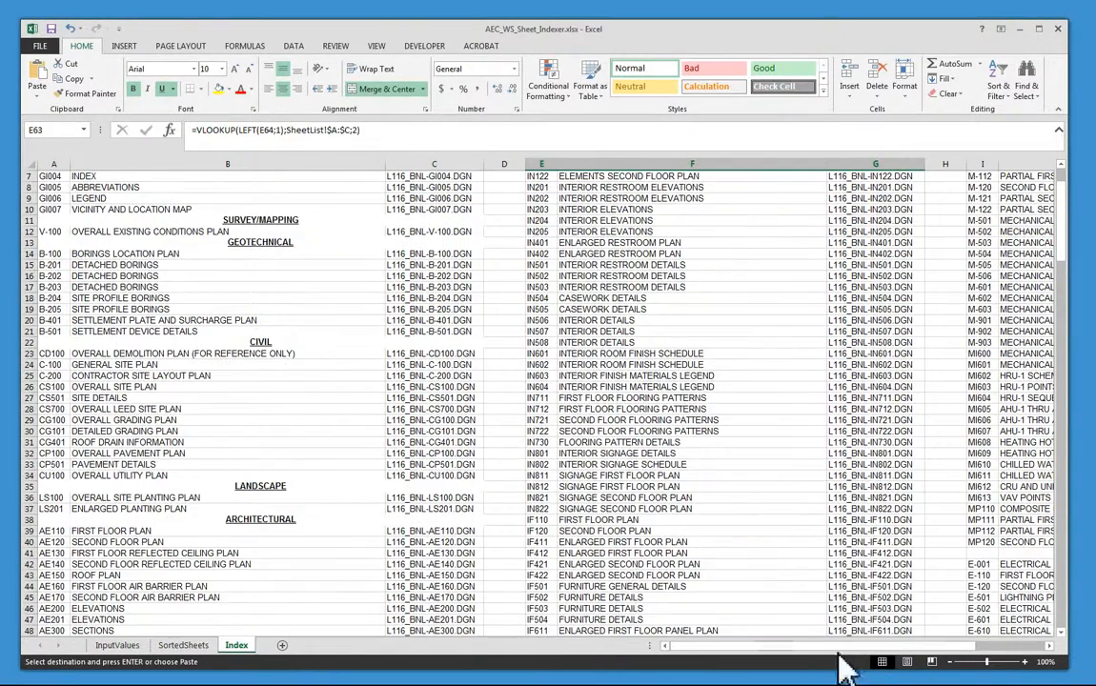
left_click(1050, 647)
left_click(1050, 647)
left_click(1050, 646)
left_click(1050, 647)
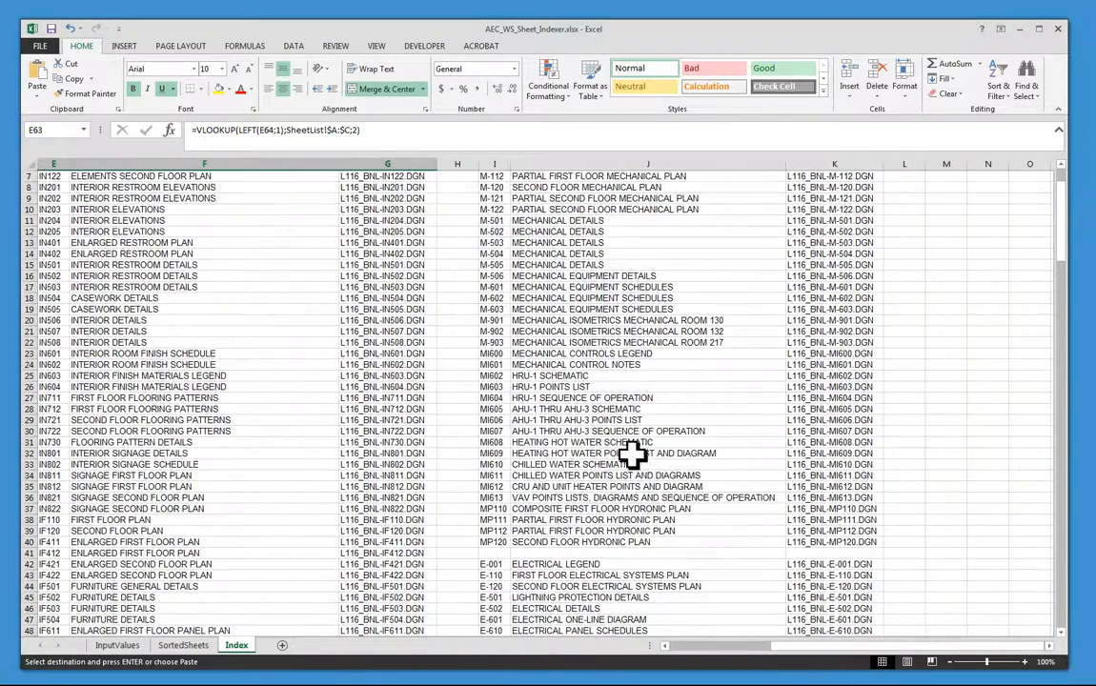
scroll(615, 400, "up", 2)
left_click(494, 207)
right_click(496, 208)
left_click(537, 257)
scroll(540, 360, "down", 5)
right_click(490, 456)
left_click(523, 245)
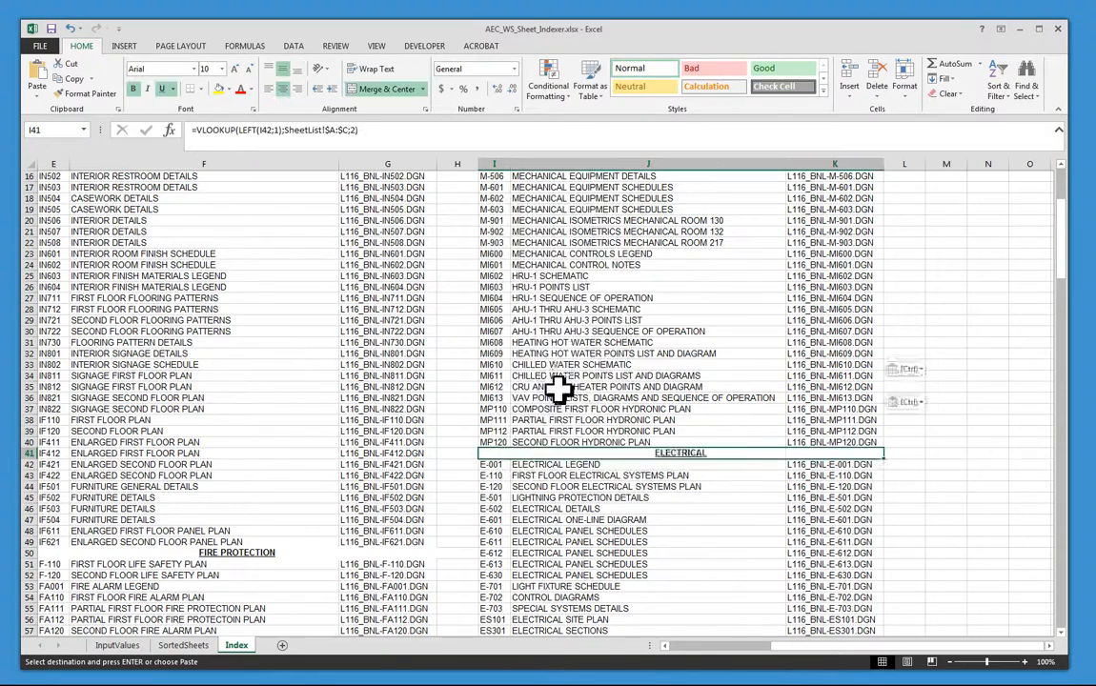
scroll(557, 386, "down", 8)
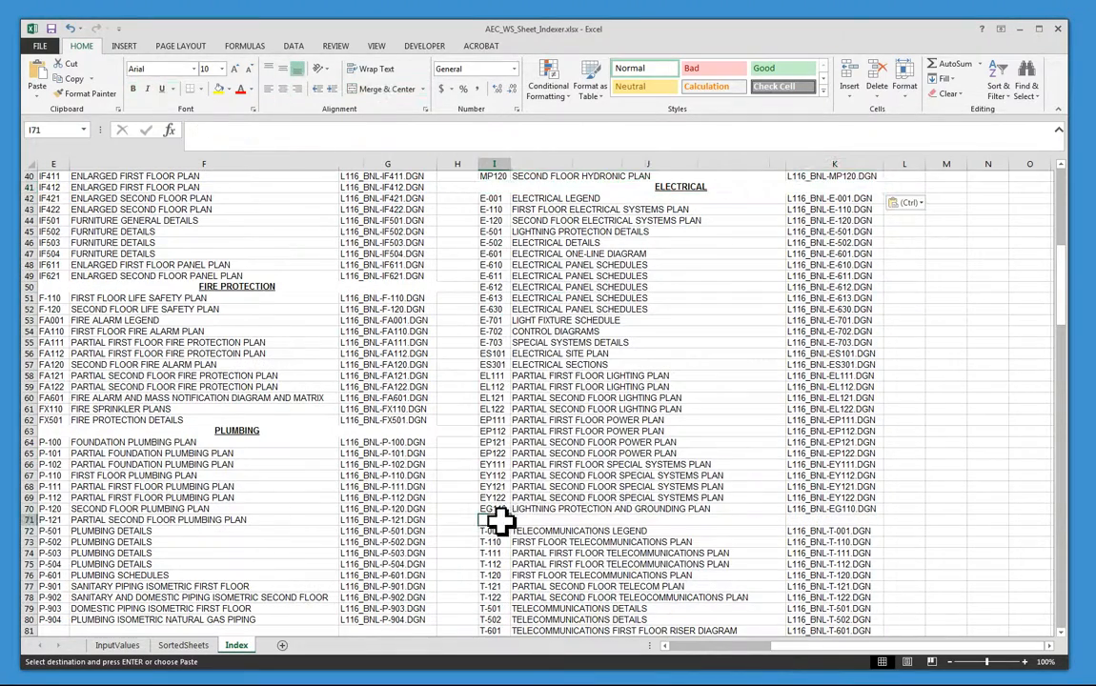
right_click(502, 519)
left_click(535, 322)
- Select the whole index from A1 to K84 and fill it with the white theme color Background 1
scroll(575, 401, "down", 4)
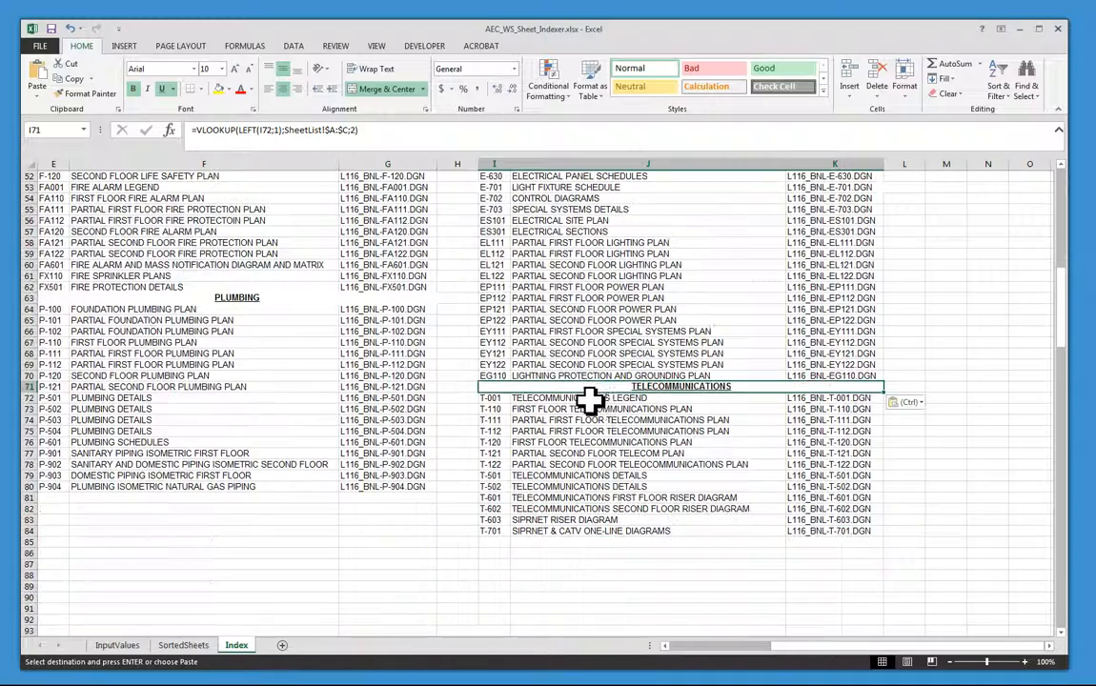
left_click_drag(856, 531, 20, 173)
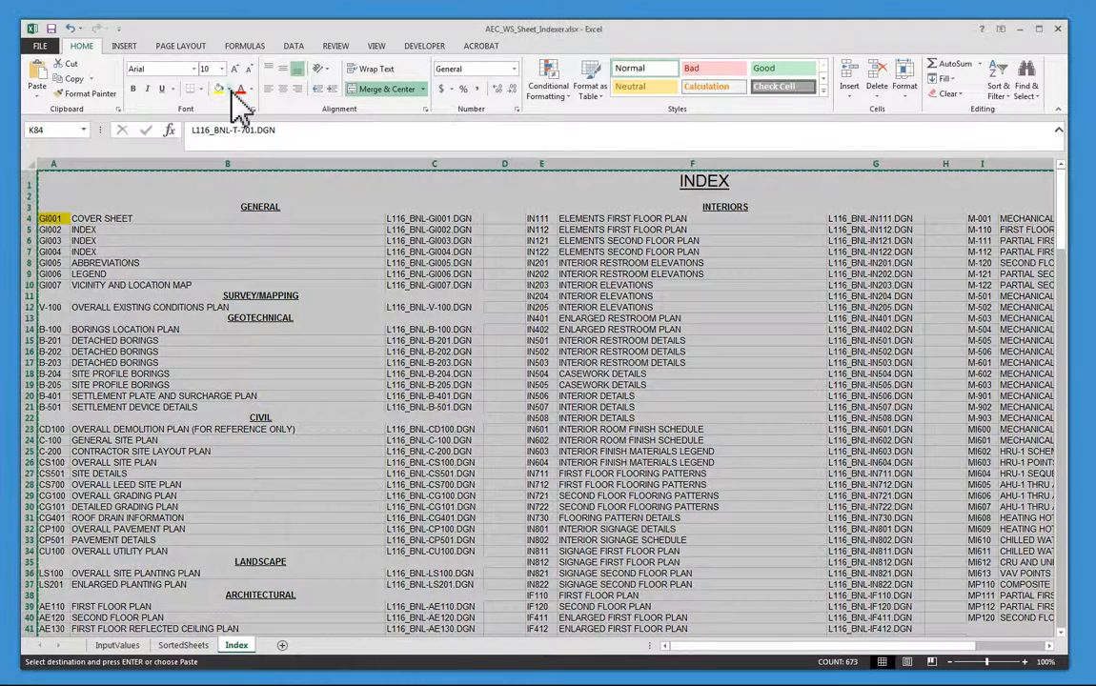
left_click(229, 89)
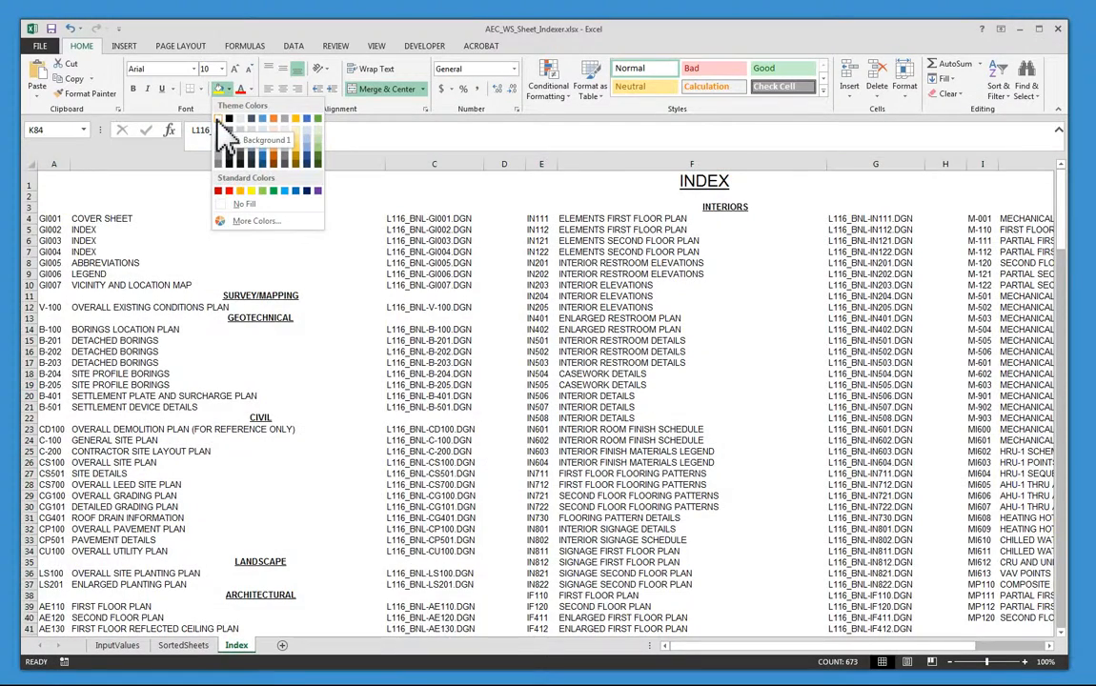
left_click(222, 133)
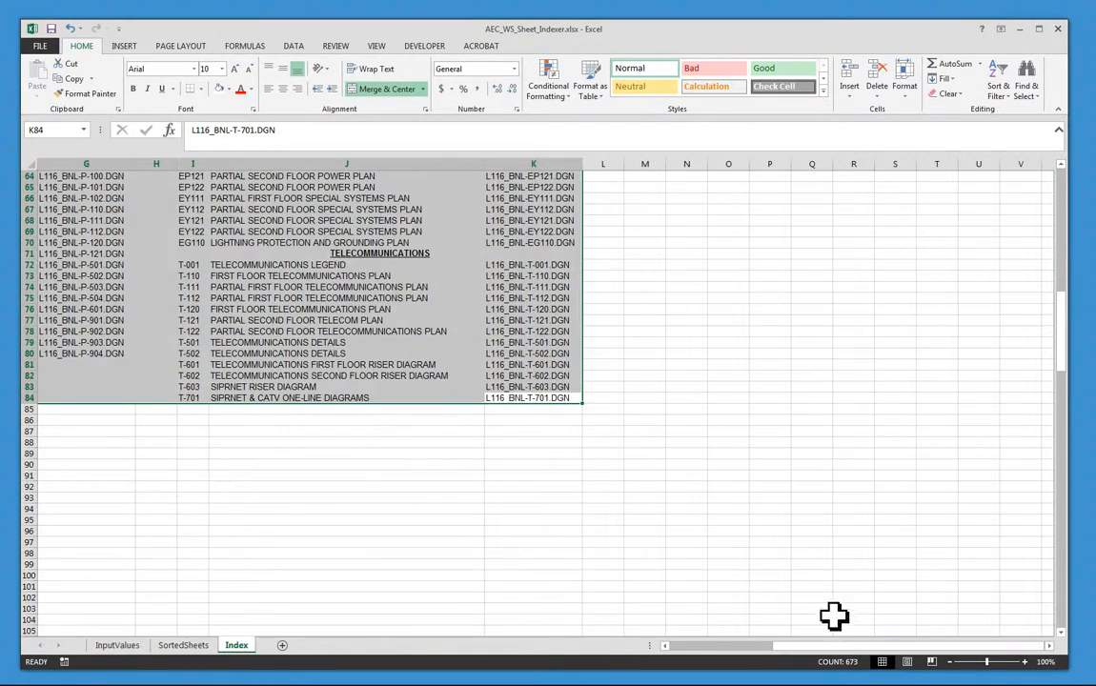
- Copy the whole selected index, from A1 to K84
left_click_drag(777, 645, 703, 645)
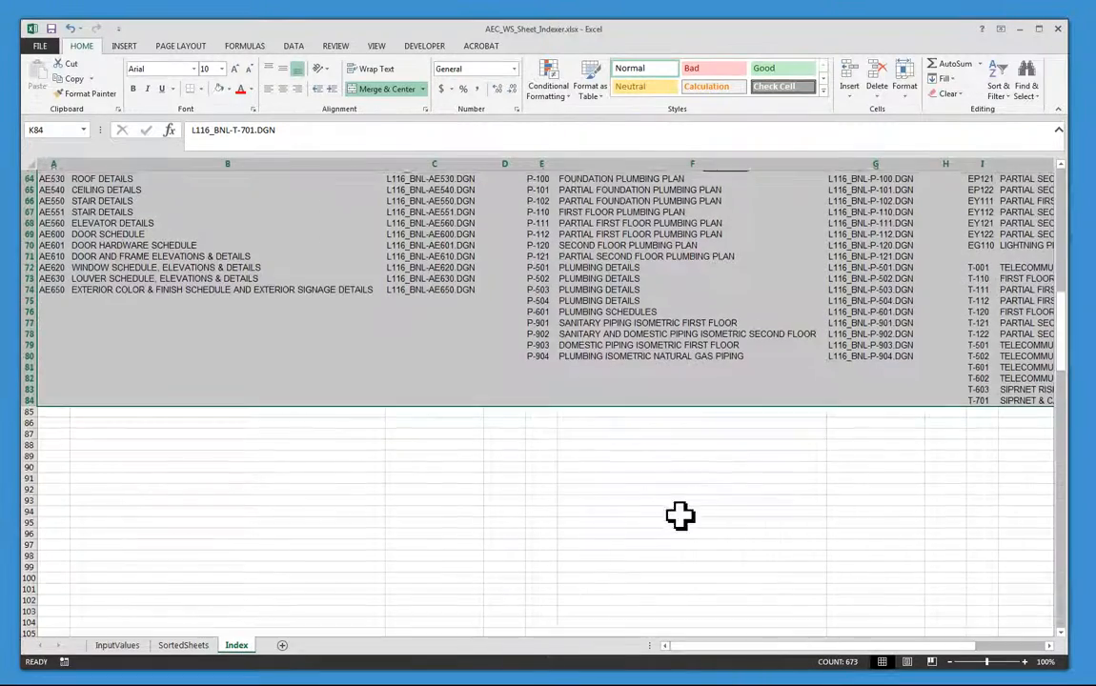
scroll(689, 475, "up", 12)
scroll(689, 474, "up", 10)
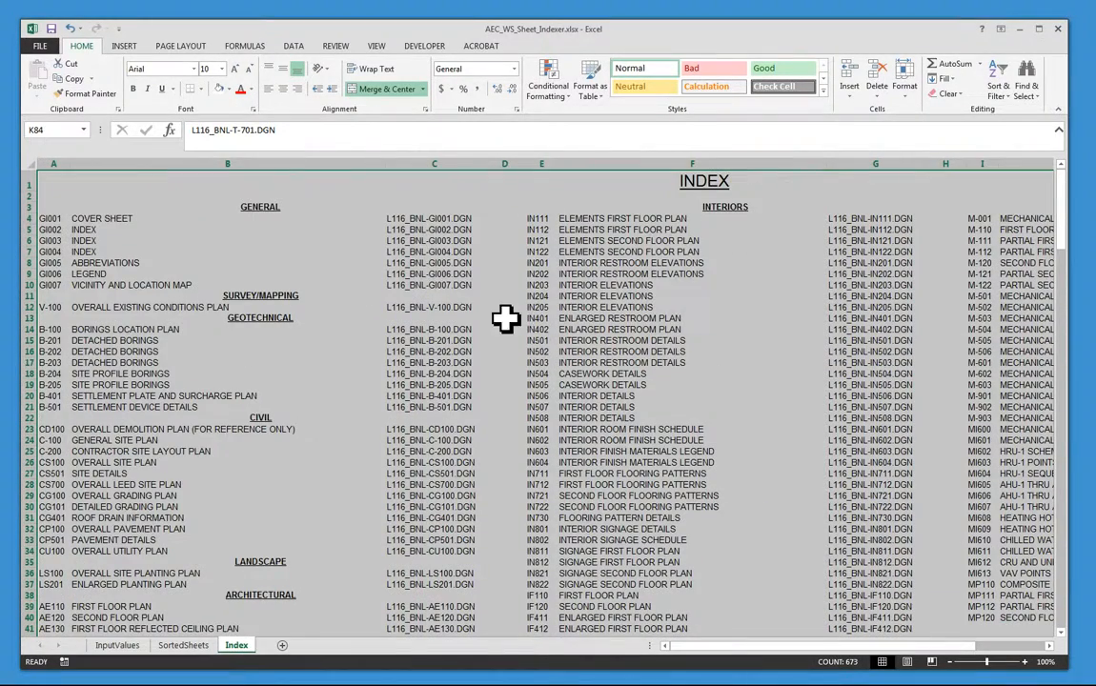
right_click(183, 244)
left_click(214, 252)
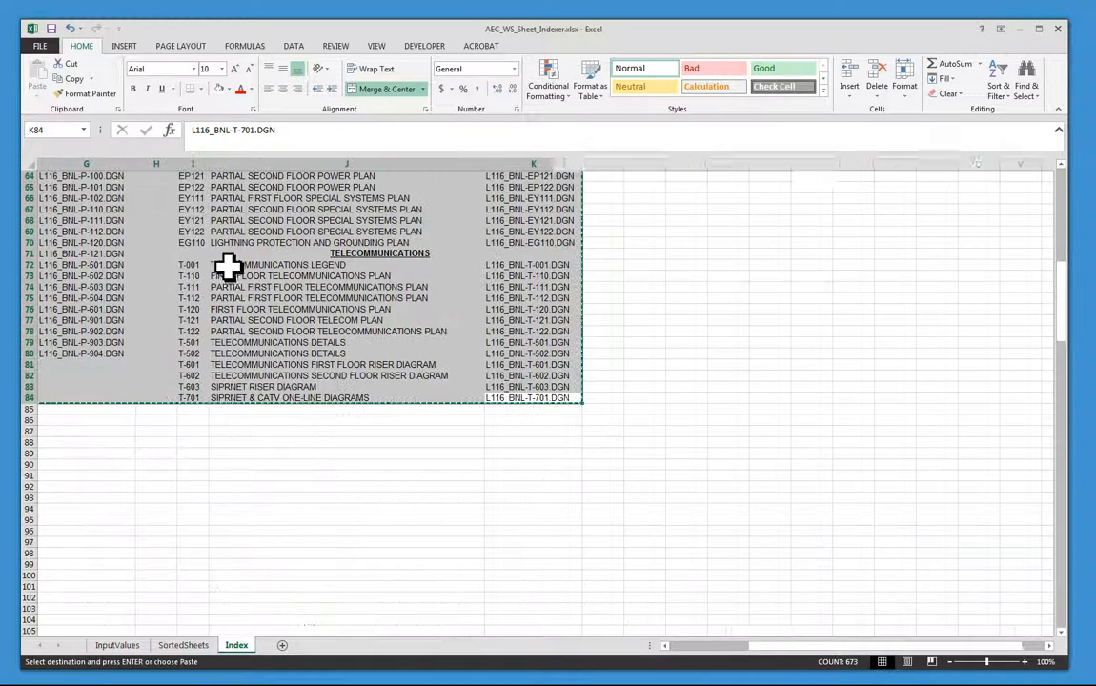